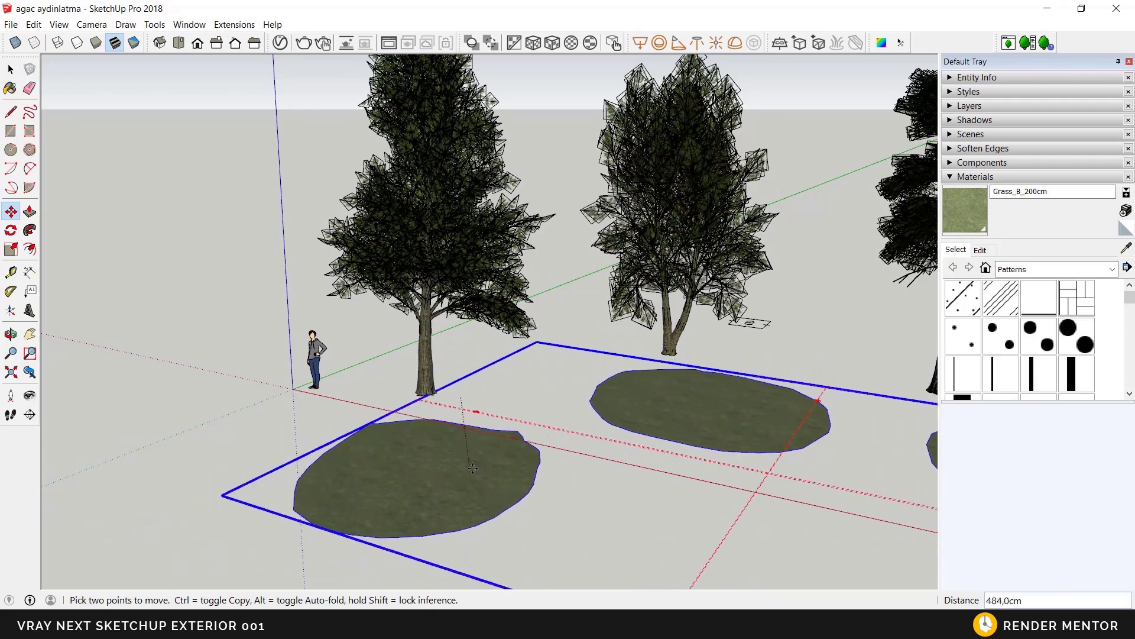
- Move the group of three grass patches so that each patch sits beneath one of the trees
{"action": "mouse_move", "coordinate": [476, 438]}
{"action": "middle_mouse_down"}
{"action": "mouse_move", "coordinate": [520, 435]}
{"action": "mouse_move", "coordinate": [494, 445]}
{"action": "middle_mouse_up"}
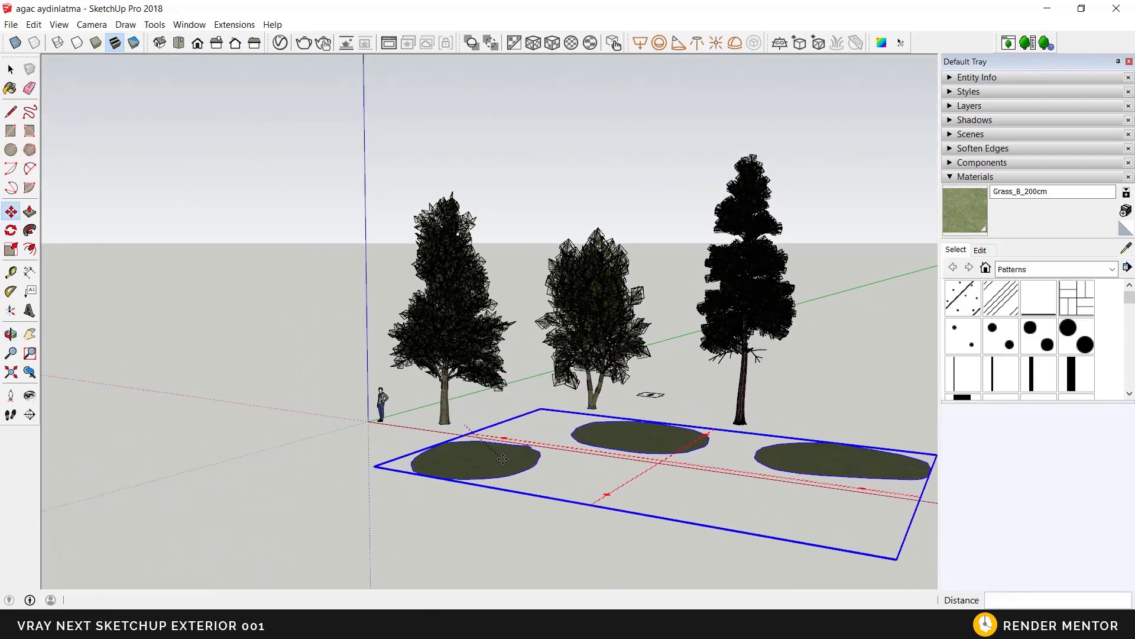
{"action": "key", "text": "space"}
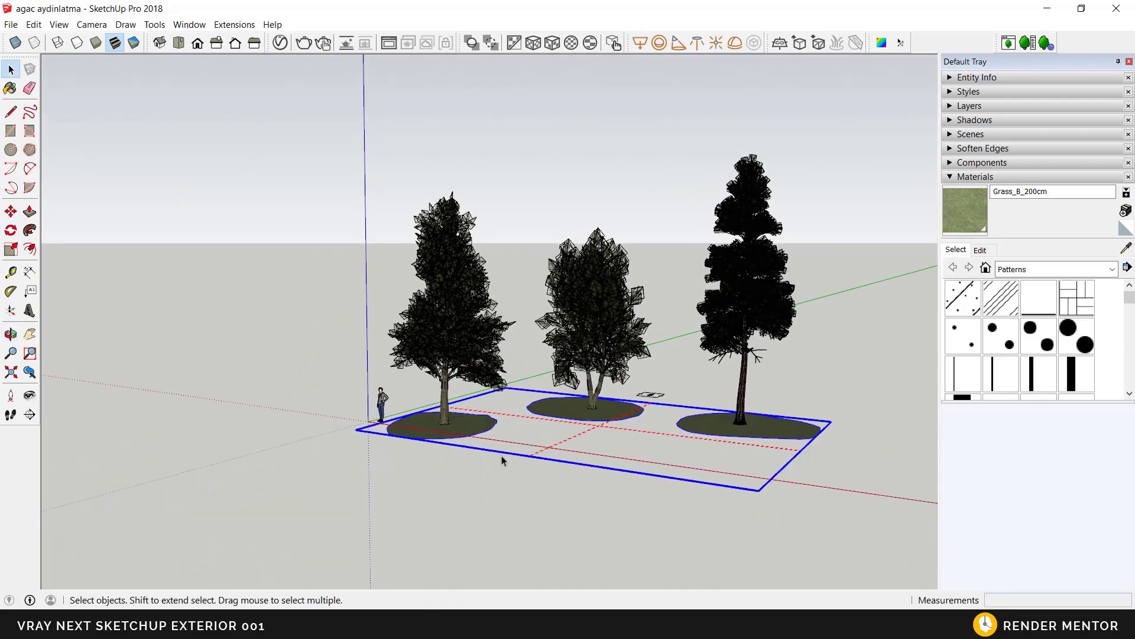
{"action": "middle_click_drag", "start_coordinate": [674, 475], "coordinate": [462, 427]}
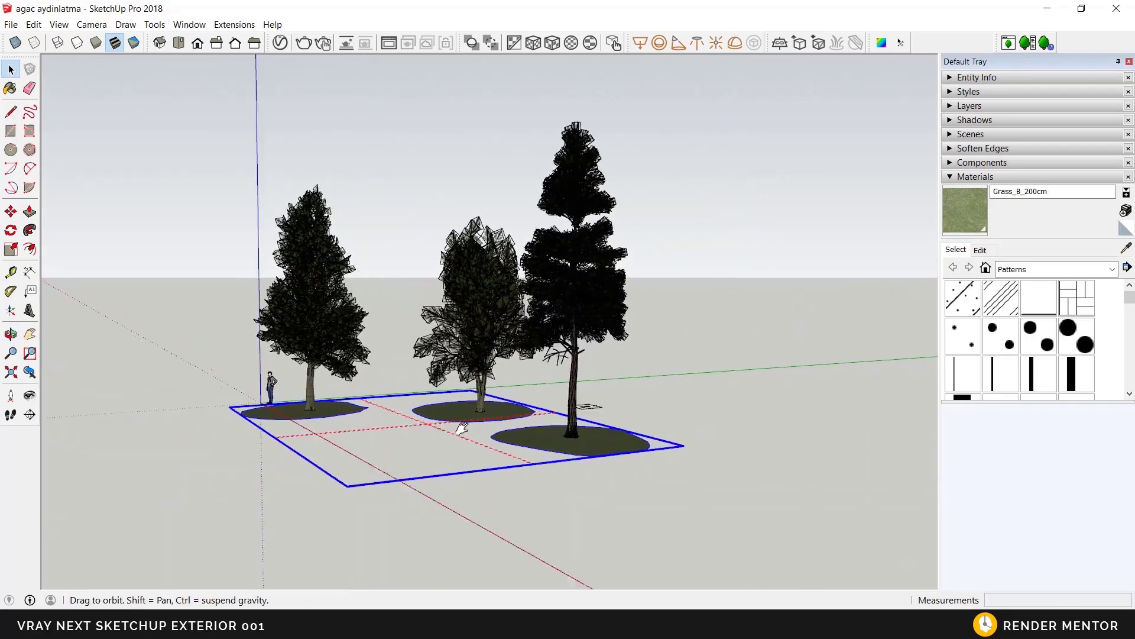
- Examine the infinite plane behind the trees and the arrangement of trees and grass patches around it
{"action": "scroll", "coordinate": [603, 426], "scroll_direction": "up", "scroll_amount": 6}
{"action": "scroll", "coordinate": [395, 421], "scroll_direction": "down", "scroll_amount": 3}
{"action": "left_click", "coordinate": [531, 417]}
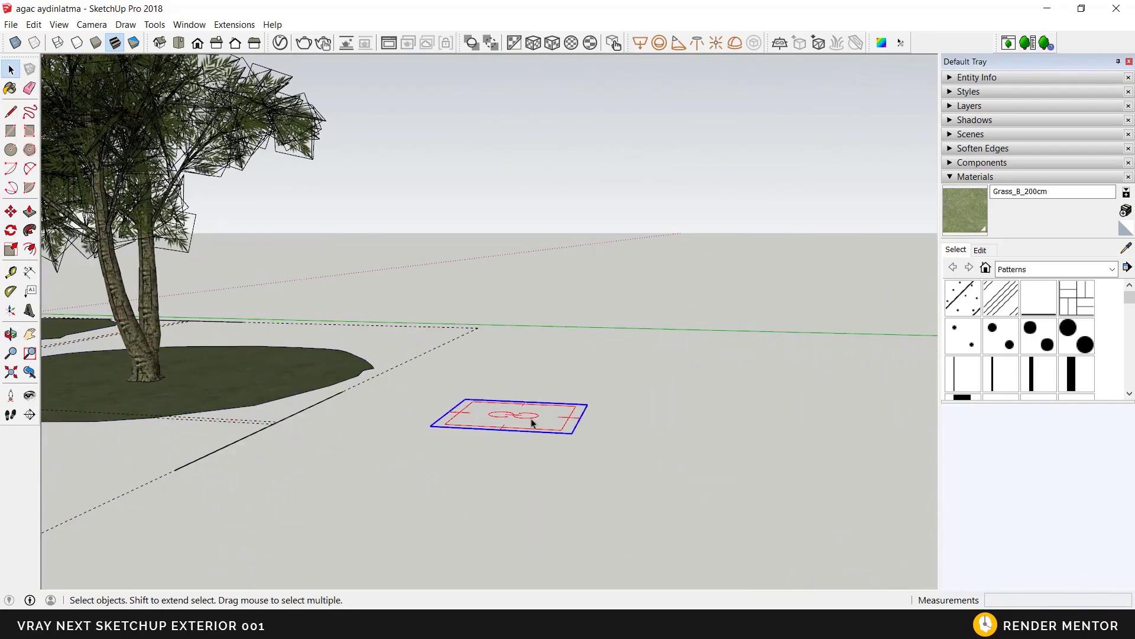
{"action": "middle_click_drag", "start_coordinate": [531, 417], "coordinate": [463, 408]}
{"action": "scroll", "coordinate": [469, 317], "scroll_direction": "up", "scroll_amount": 5}
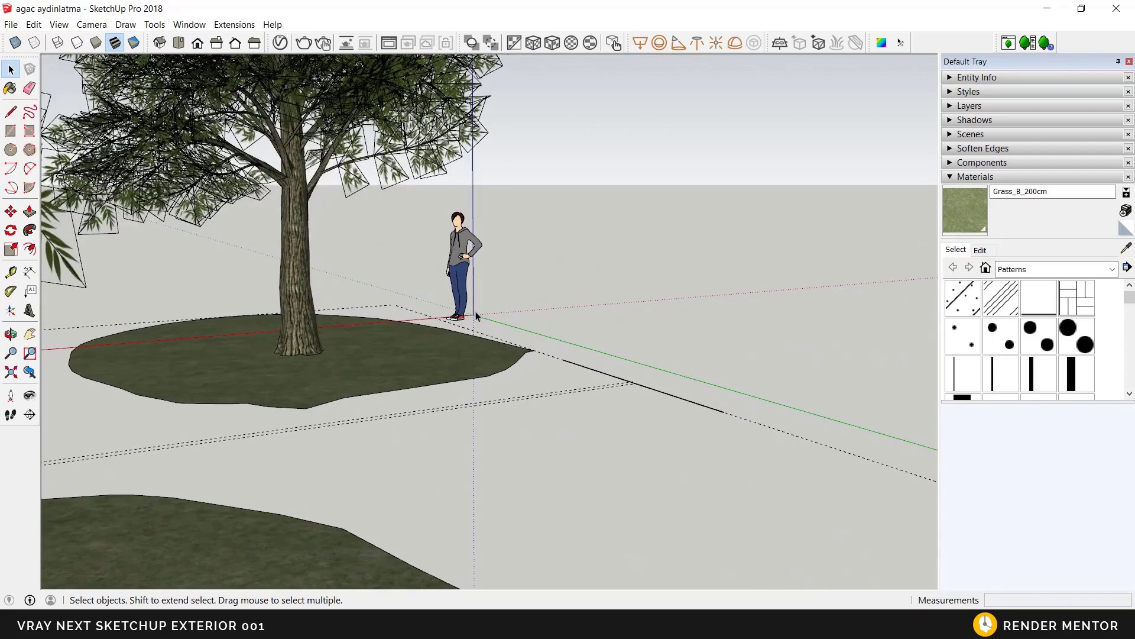
{"action": "scroll", "coordinate": [467, 326], "scroll_direction": "down", "scroll_amount": 4}
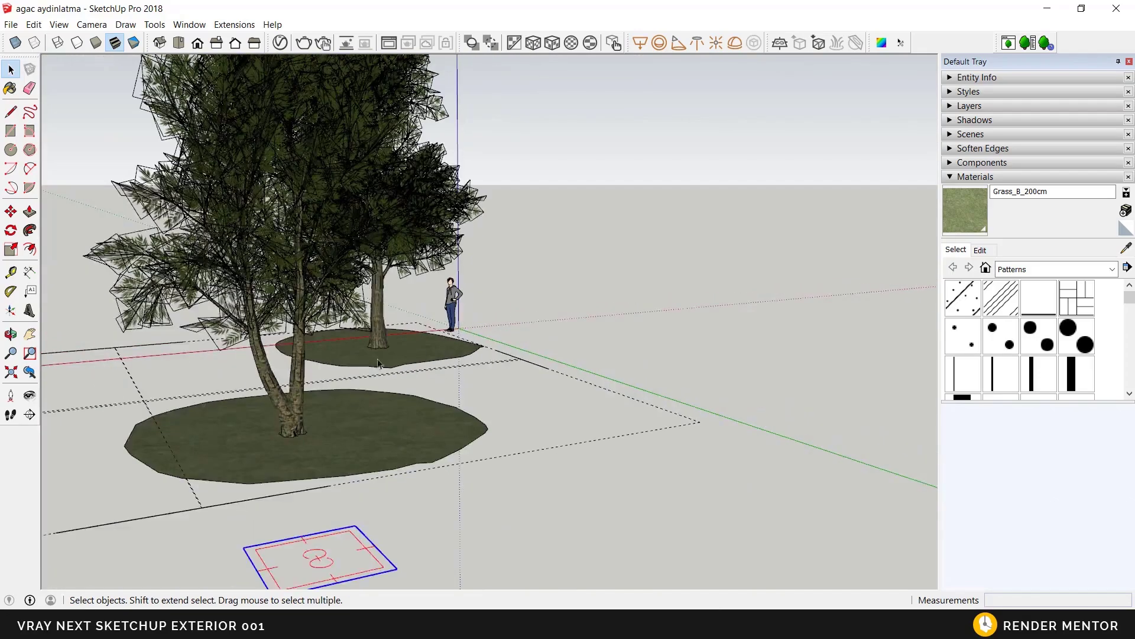
{"action": "scroll", "coordinate": [403, 360], "scroll_direction": "down", "scroll_amount": 6}
{"action": "middle_click_drag", "start_coordinate": [264, 392], "coordinate": [558, 387]}
{"action": "middle_click_drag", "start_coordinate": [556, 417], "coordinate": [584, 419], "text": "shift"}
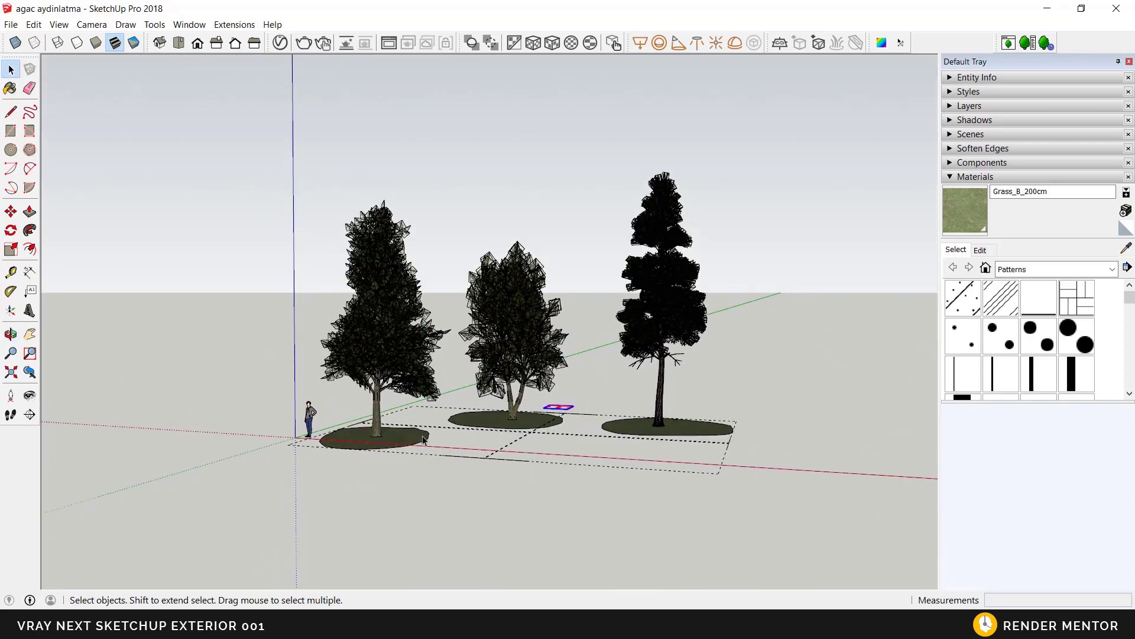
{"action": "scroll", "coordinate": [422, 440], "scroll_direction": "up", "scroll_amount": 3}
{"action": "middle_click_drag", "start_coordinate": [374, 436], "coordinate": [367, 462]}
{"action": "scroll", "coordinate": [336, 446], "scroll_direction": "up", "scroll_amount": 2}
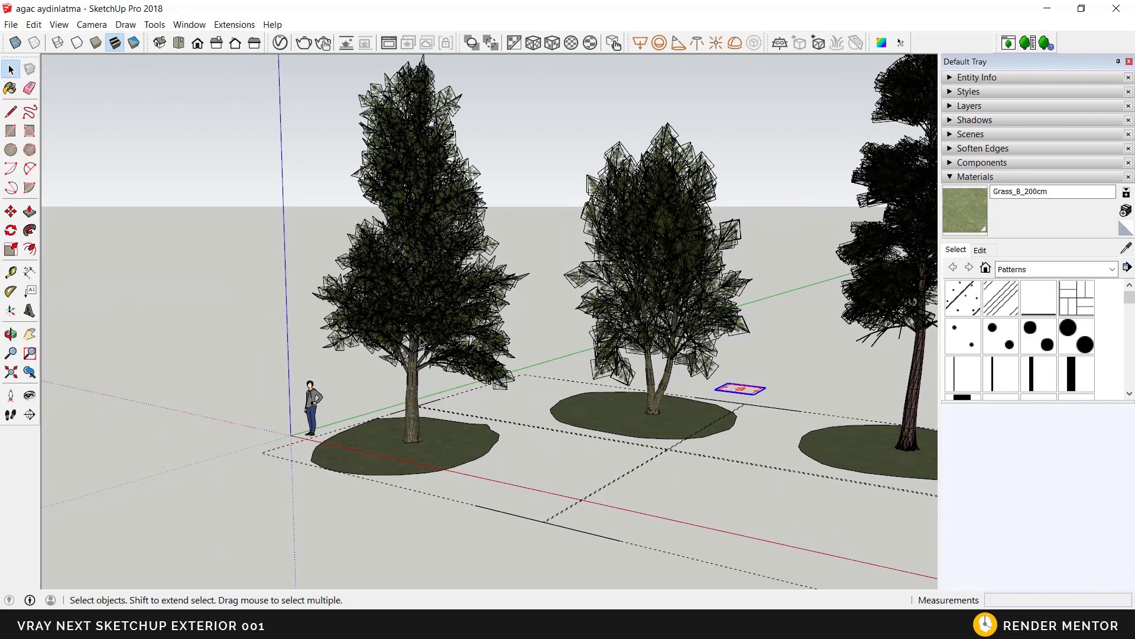
- Place a V-Ray spot light at the front edge of the grass patch under the tree nearest the standing figure
{"action": "left_click", "coordinate": [678, 45]}
{"action": "scroll", "coordinate": [355, 469], "scroll_direction": "up", "scroll_amount": 3}
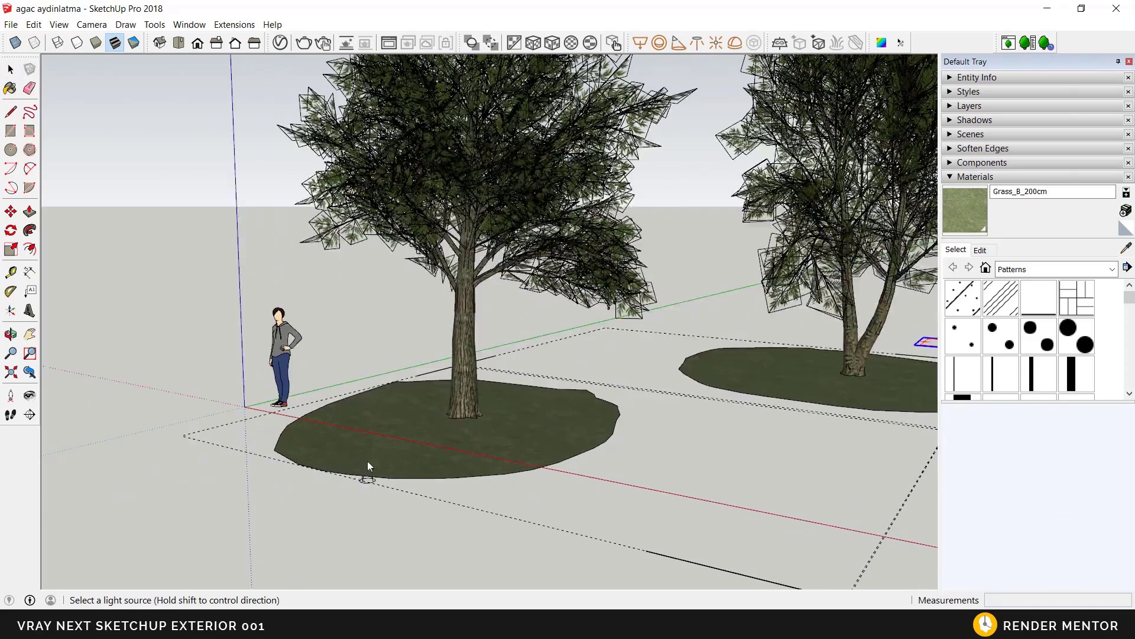
{"action": "middle_click_drag", "start_coordinate": [410, 467], "coordinate": [403, 444]}
{"action": "key", "text": "space"}
{"action": "scroll", "coordinate": [370, 463], "scroll_direction": "up", "scroll_amount": 3}
- Flip the spot light along the component's blue axis
{"action": "left_click", "coordinate": [371, 463]}
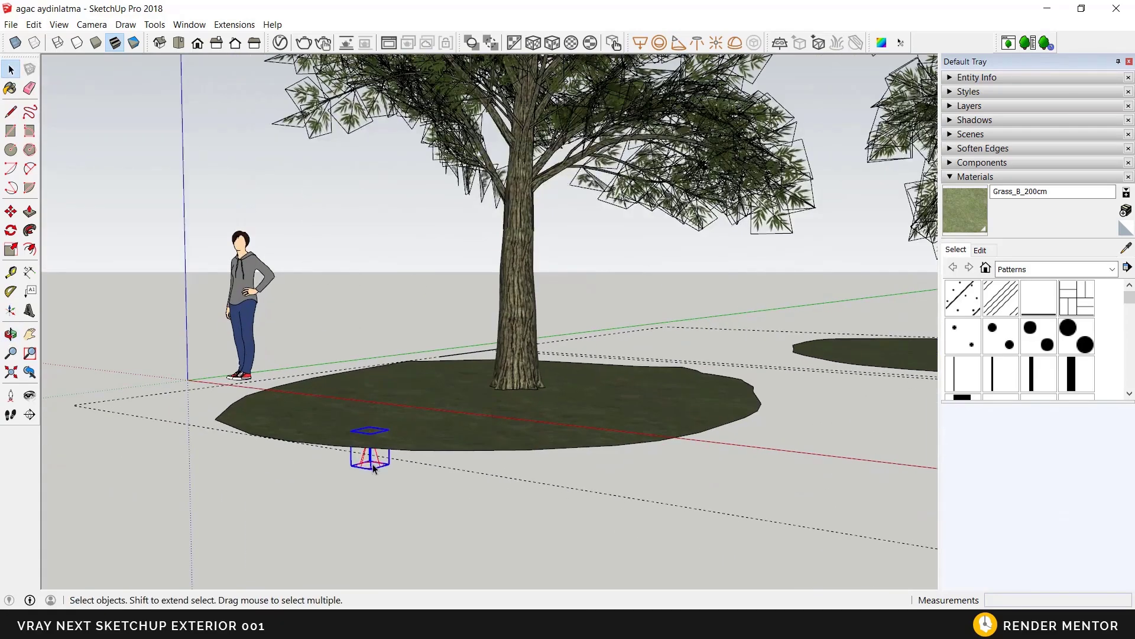
{"action": "right_click", "coordinate": [373, 463]}
{"action": "mouse_move", "coordinate": [467, 294]}
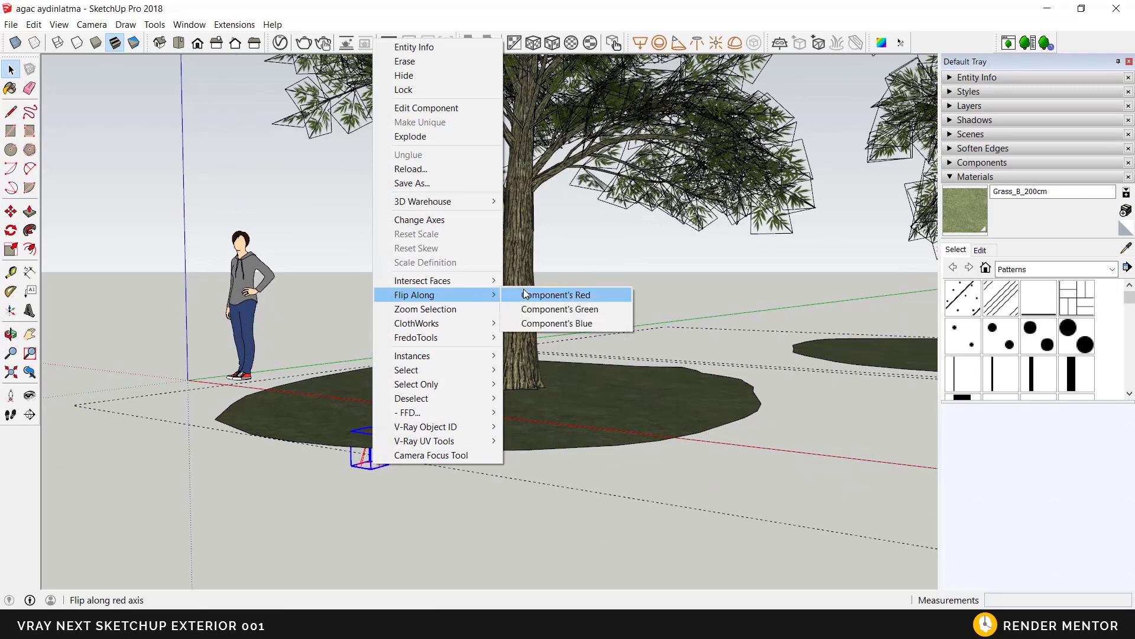
{"action": "left_click", "coordinate": [538, 324]}
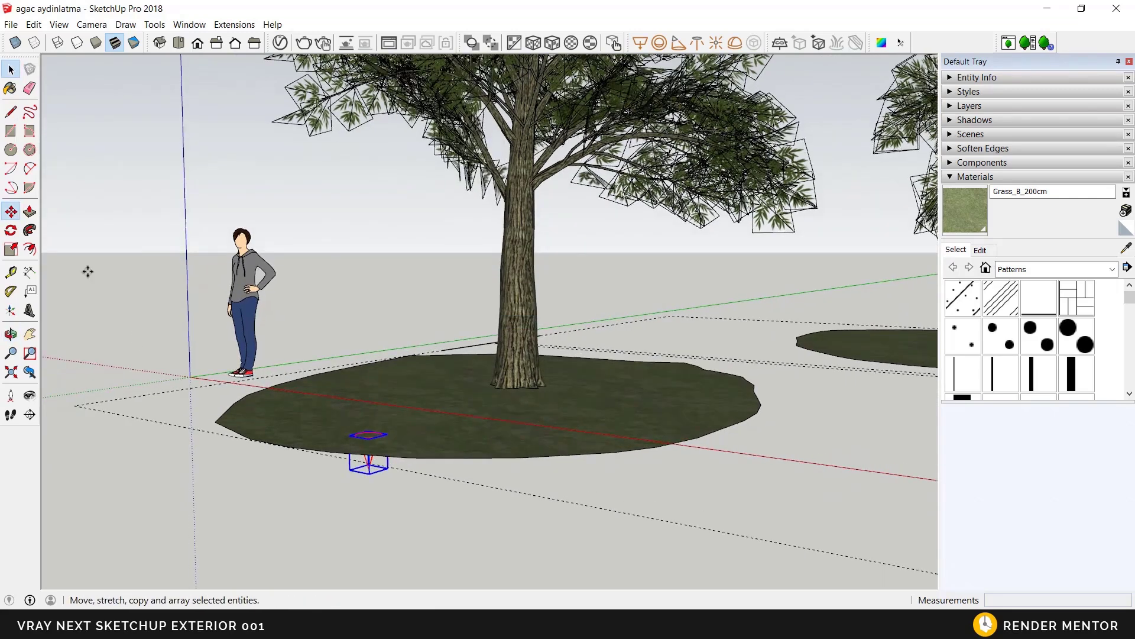
- Move the spot light about 27 cm so that it stands on the first tree's grass patch
{"action": "scroll", "coordinate": [370, 465], "scroll_direction": "up", "scroll_amount": 3}
{"action": "left_click", "coordinate": [370, 469]}
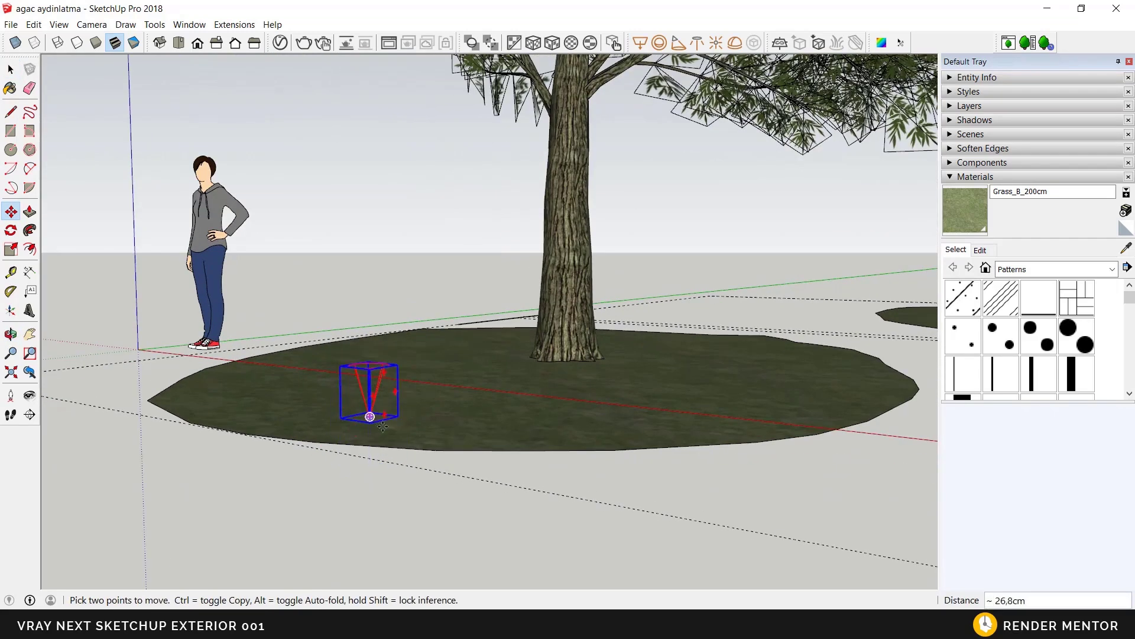
{"action": "middle_click_drag", "start_coordinate": [383, 426], "coordinate": [330, 349]}
- Tilt the spot light so that its beam points up toward the first tree's crown
{"action": "scroll", "coordinate": [386, 466], "scroll_direction": "down", "scroll_amount": 4}
{"action": "scroll", "coordinate": [417, 427], "scroll_direction": "up", "scroll_amount": 1}
{"action": "scroll", "coordinate": [349, 412], "scroll_direction": "up", "scroll_amount": 3}
{"action": "left_click", "coordinate": [330, 322]}
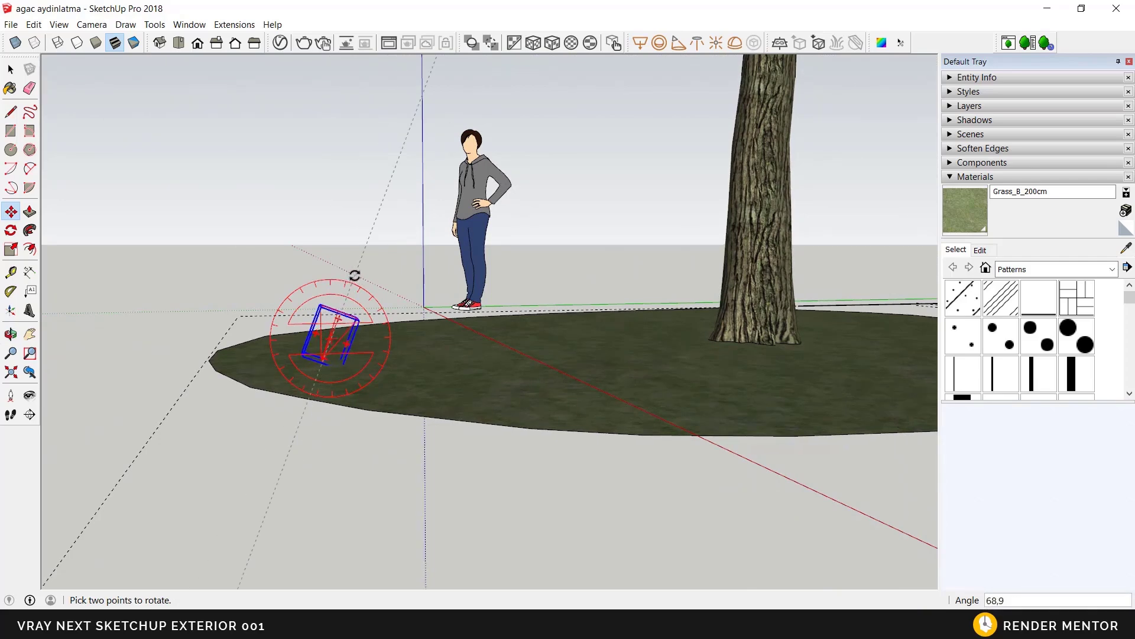
{"action": "middle_click_drag", "start_coordinate": [360, 276], "coordinate": [327, 388], "text": "shift"}
{"action": "scroll", "coordinate": [396, 418], "scroll_direction": "down", "scroll_amount": 2}
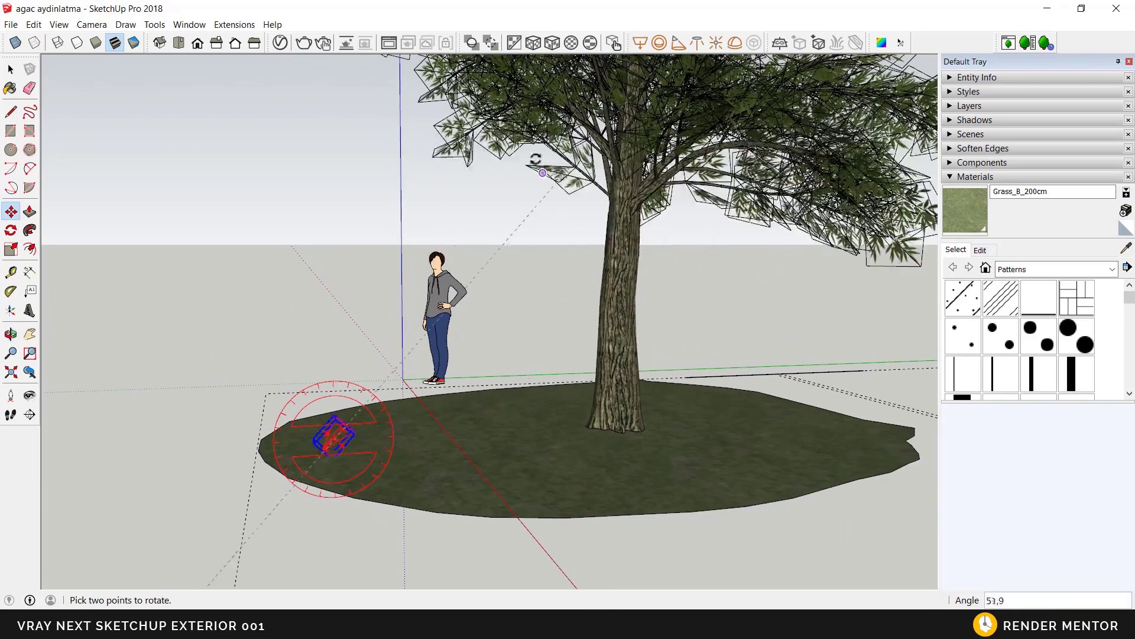
{"action": "left_click", "coordinate": [520, 133]}
{"action": "middle_click_drag", "start_coordinate": [524, 321], "coordinate": [595, 537]}
{"action": "scroll", "coordinate": [382, 532], "scroll_direction": "up", "scroll_amount": 2}
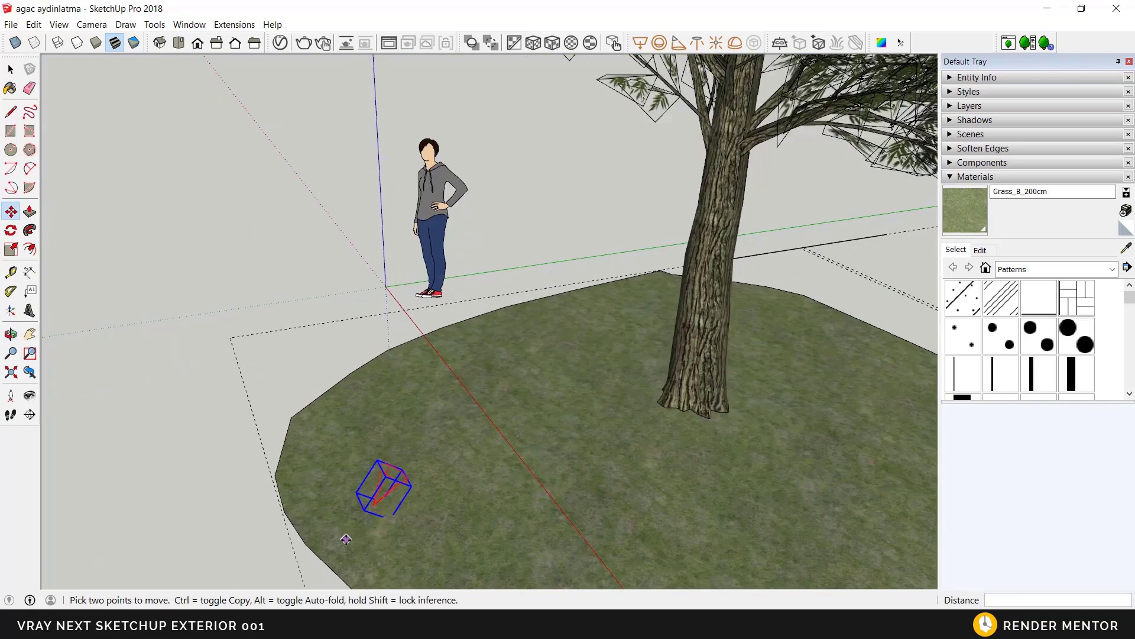
{"action": "key", "text": "space"}
- Copy the tilted spot light about 263 cm across the grass to the other side in front of the trunk
{"action": "middle_click_drag", "start_coordinate": [457, 360], "coordinate": [454, 374]}
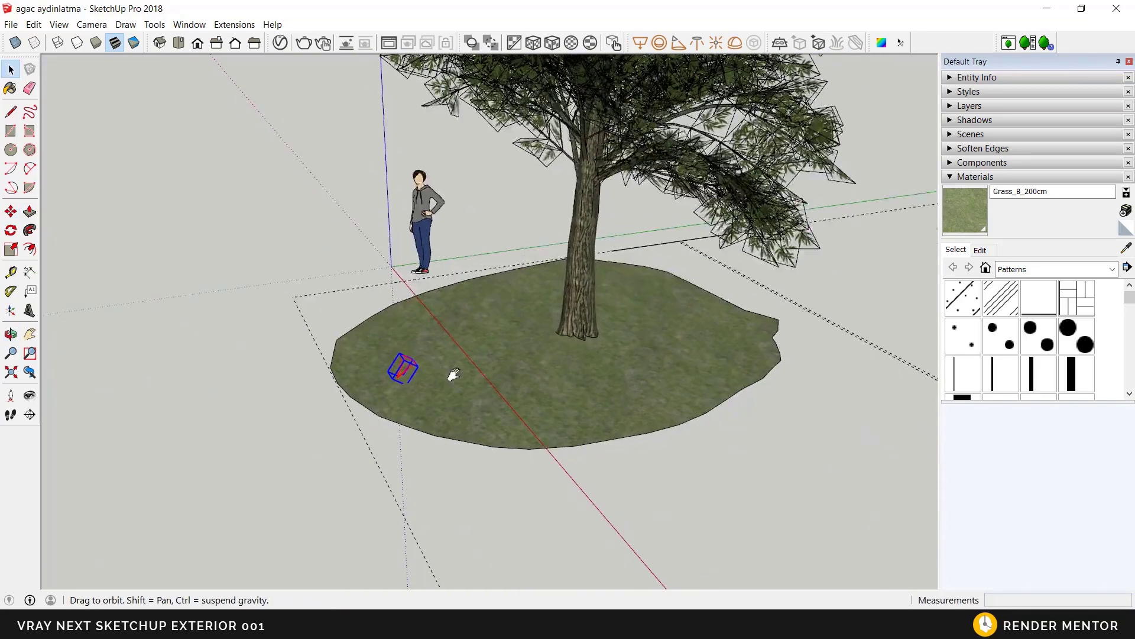
{"action": "middle_click_drag", "start_coordinate": [406, 463], "coordinate": [381, 480]}
{"action": "scroll", "coordinate": [409, 389], "scroll_direction": "up", "scroll_amount": 2}
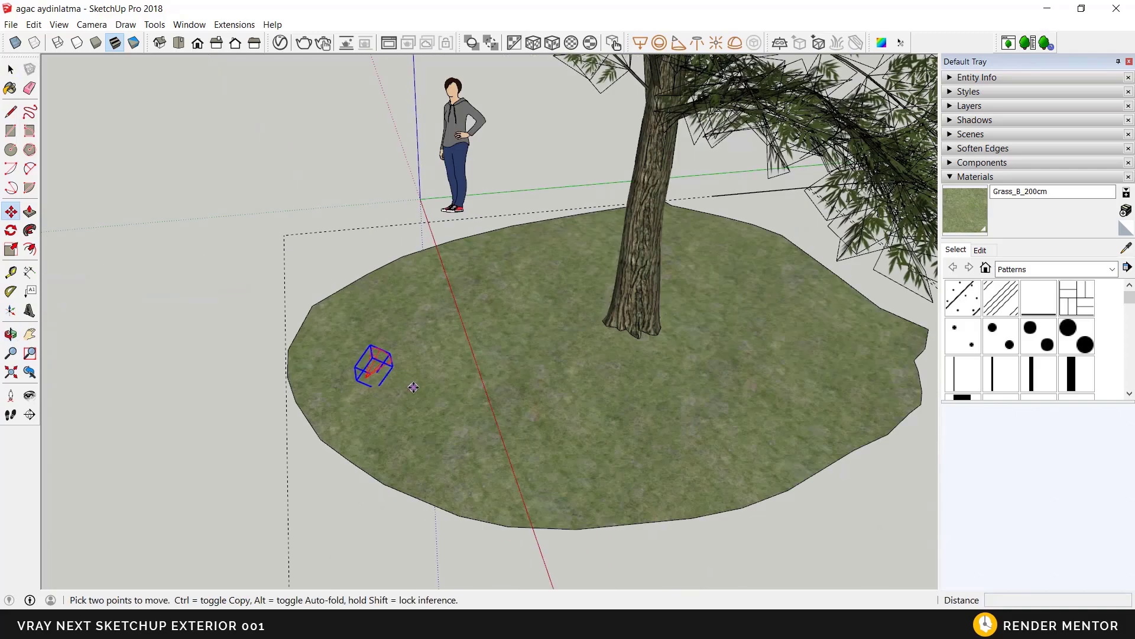
{"action": "key", "text": "ctrl"}
{"action": "left_click", "coordinate": [408, 390]}
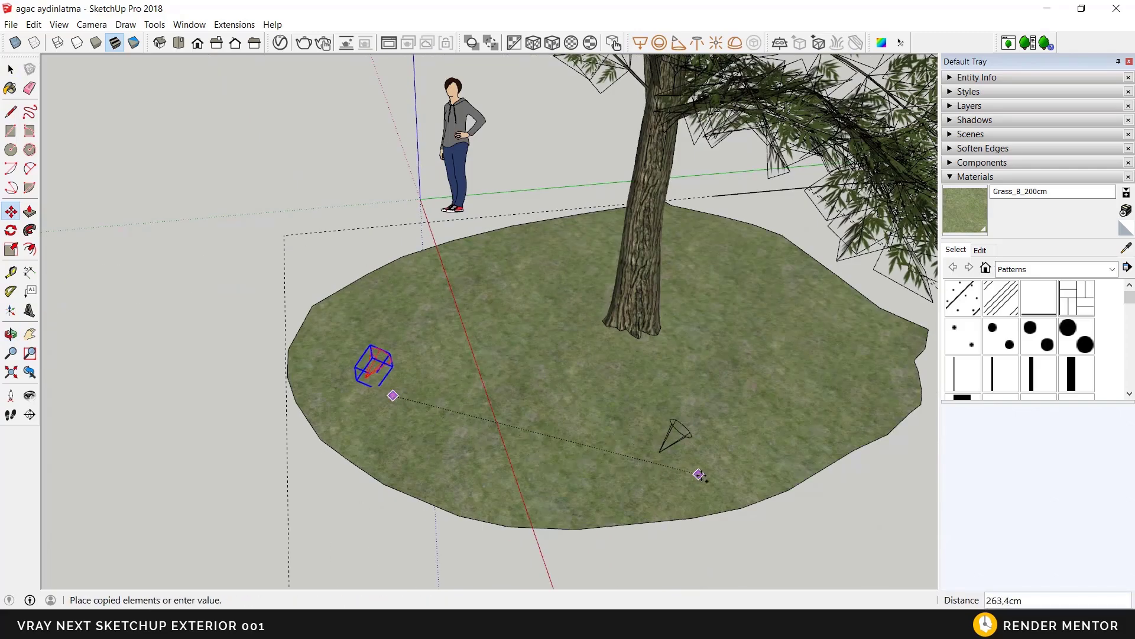
{"action": "left_click", "coordinate": [705, 478]}
- Rotate the copied spot light horizontally around its base so that it faces the tree trunk
{"action": "middle_click_drag", "start_coordinate": [705, 477], "coordinate": [582, 468]}
{"action": "scroll", "coordinate": [582, 468], "scroll_direction": "up", "scroll_amount": 2}
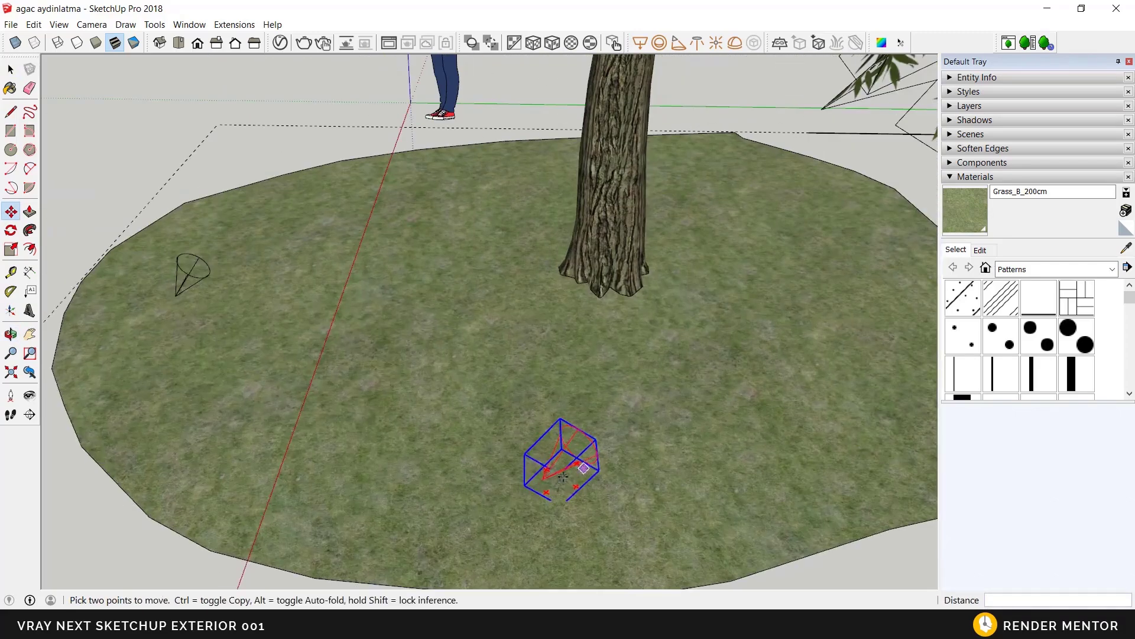
{"action": "left_click", "coordinate": [11, 231]}
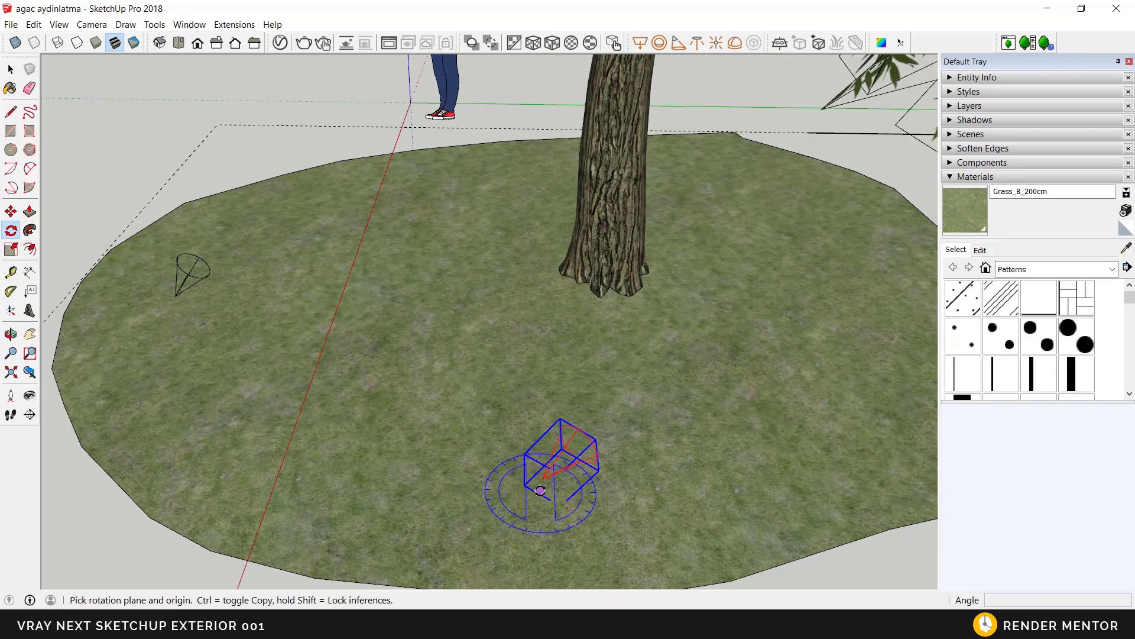
{"action": "left_click", "coordinate": [540, 491]}
{"action": "left_click", "coordinate": [628, 493]}
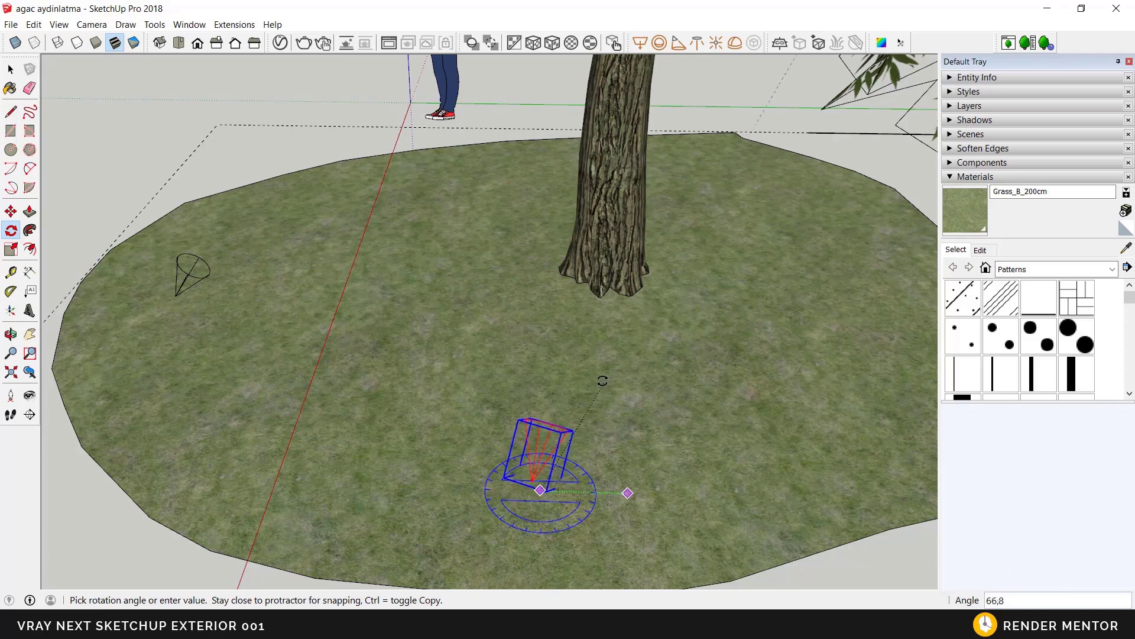
{"action": "left_click", "coordinate": [598, 298]}
{"action": "middle_click_drag", "start_coordinate": [598, 300], "coordinate": [639, 423]}
{"action": "key", "text": "space"}
- Make a rotated copy of the second spot light around the trunk's base, placing it behind the first tree
{"action": "left_click", "coordinate": [10, 230]}
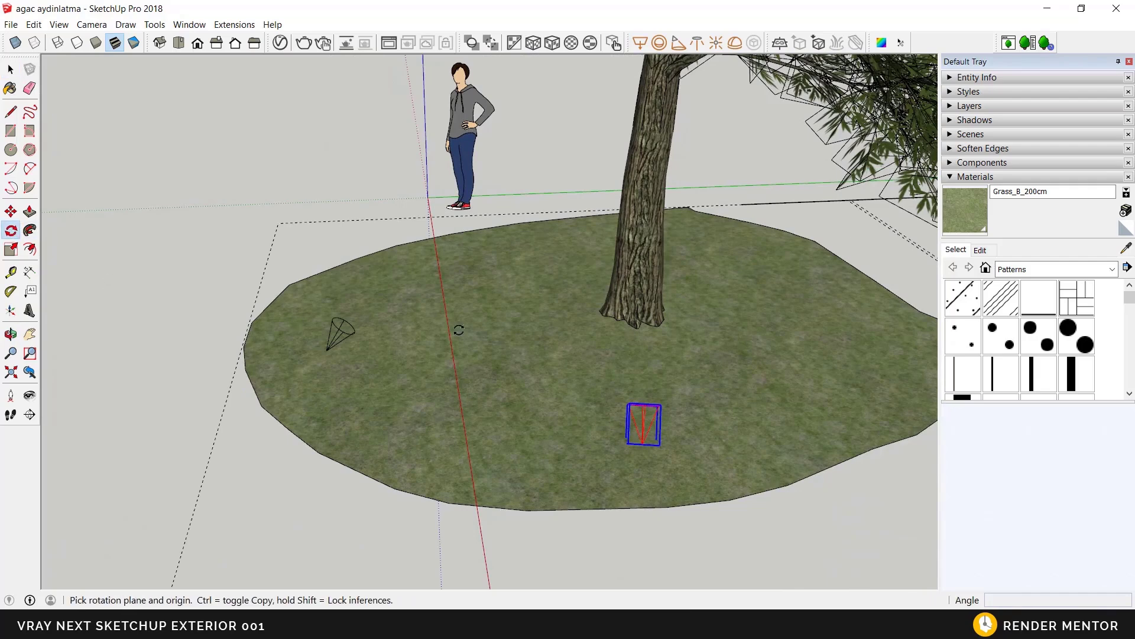
{"action": "left_click", "coordinate": [591, 305]}
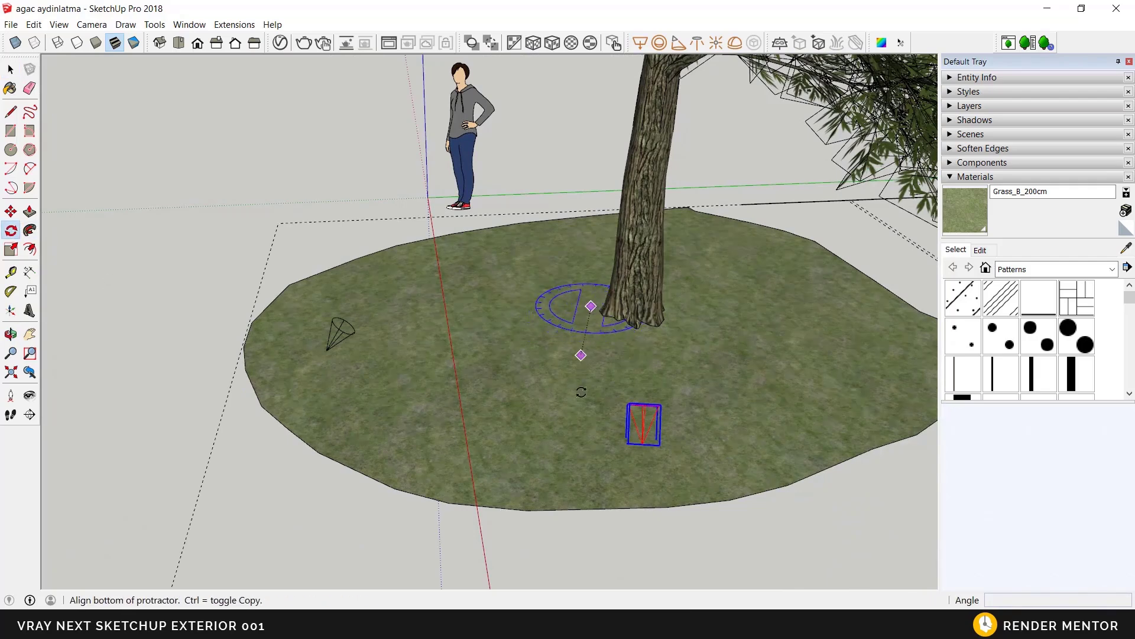
{"action": "left_click", "coordinate": [637, 450]}
{"action": "middle_click_drag", "start_coordinate": [638, 449], "coordinate": [240, 471]}
{"action": "middle_click_drag", "start_coordinate": [458, 516], "coordinate": [409, 449]}
{"action": "left_click", "coordinate": [358, 473]}
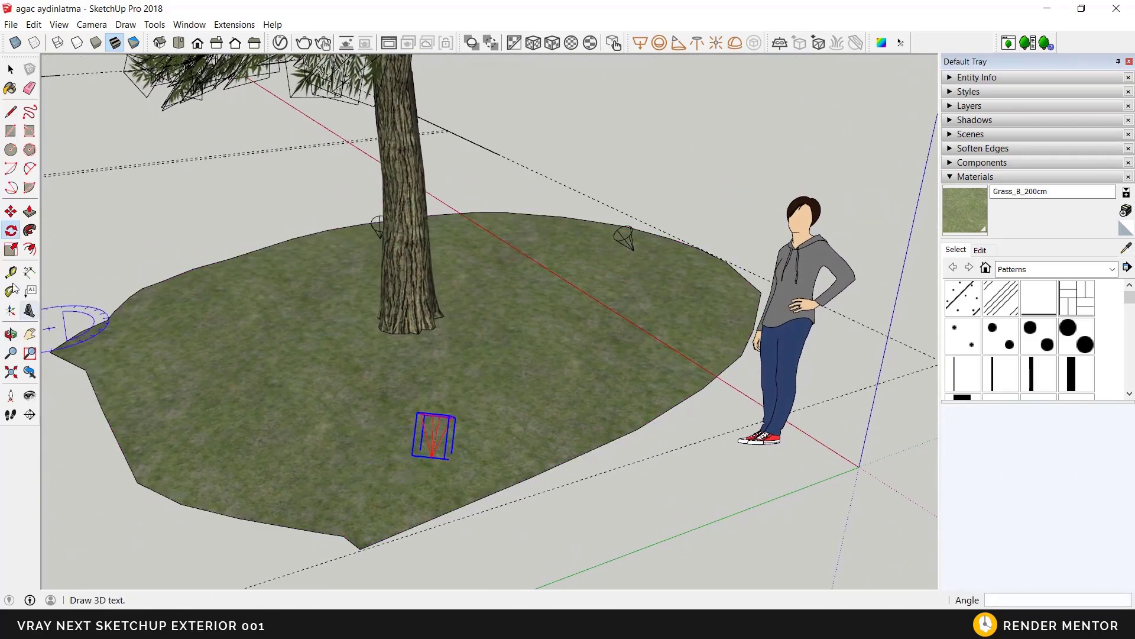
- Rotate the third spot light horizontally by about 27 degrees around its base to aim it at the trunk
{"action": "left_click", "coordinate": [10, 231]}
{"action": "scroll", "coordinate": [437, 464], "scroll_direction": "up", "scroll_amount": 4}
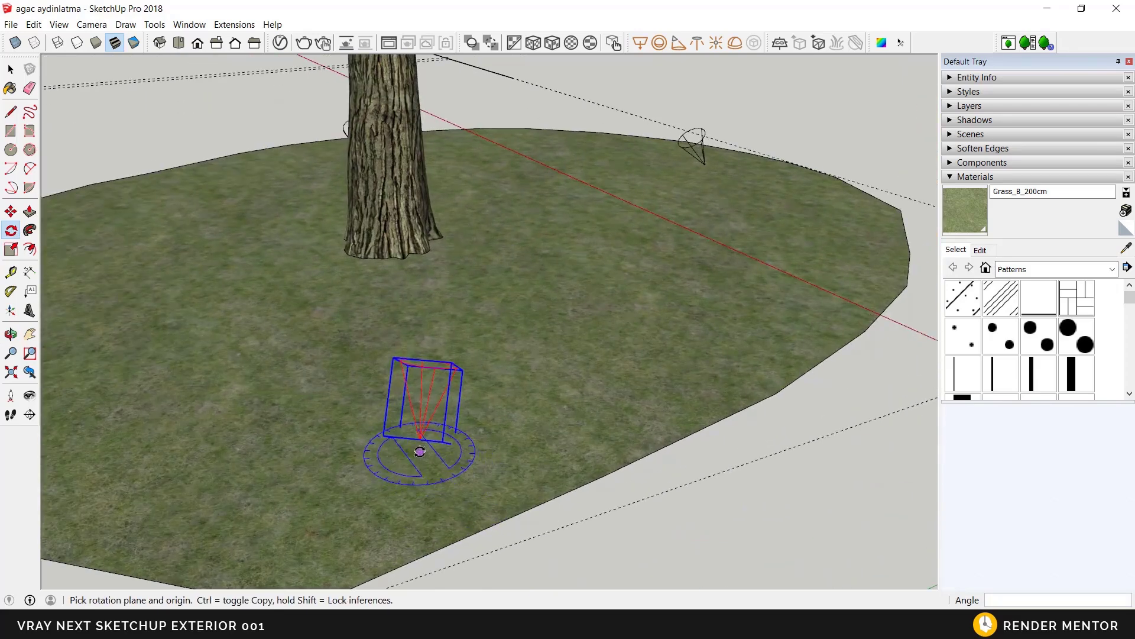
{"action": "left_click_drag", "start_coordinate": [420, 451], "coordinate": [419, 362]}
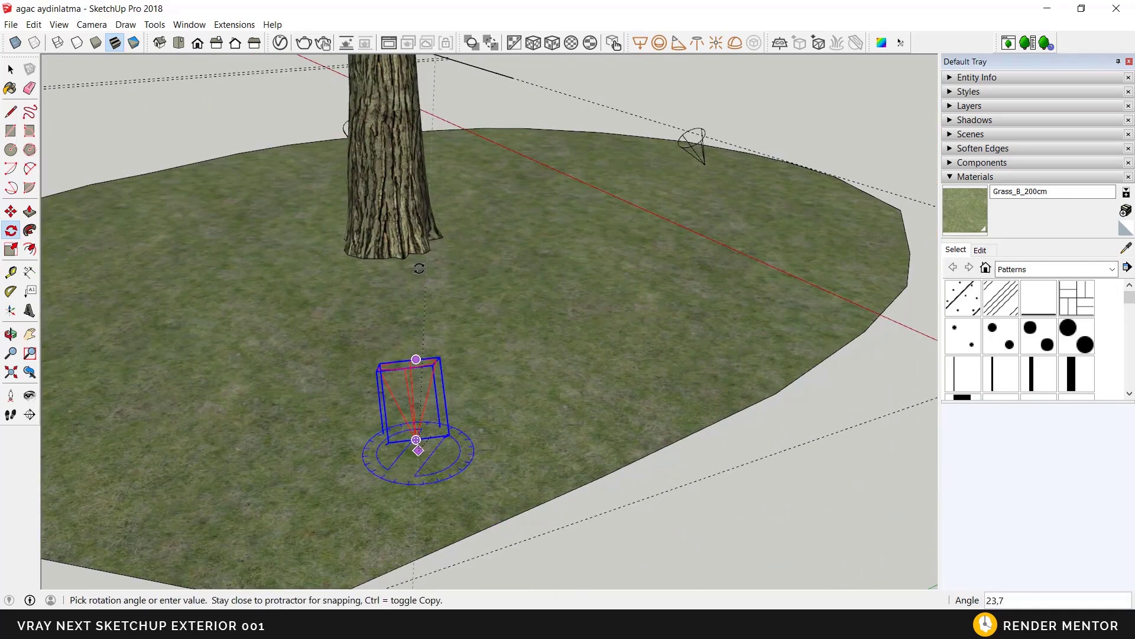
{"action": "scroll", "coordinate": [416, 261], "scroll_direction": "down", "scroll_amount": 3}
{"action": "scroll", "coordinate": [416, 261], "scroll_direction": "down", "scroll_amount": 2}
{"action": "left_click", "coordinate": [406, 178]}
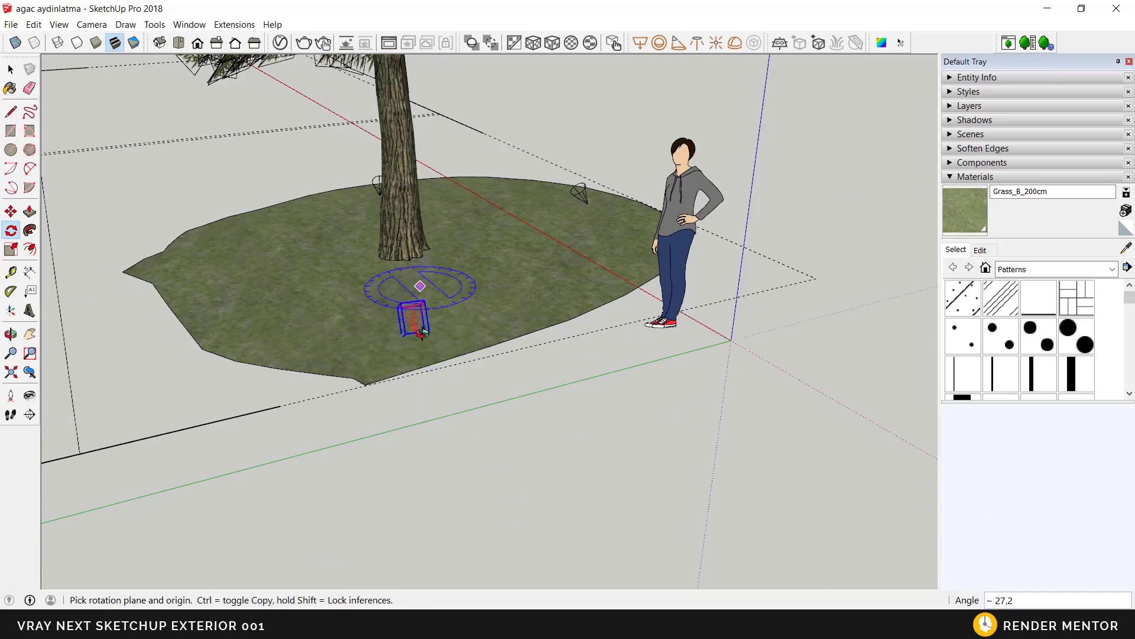
{"action": "middle_click_drag", "start_coordinate": [407, 178], "coordinate": [327, 395]}
{"action": "key", "text": "space"}
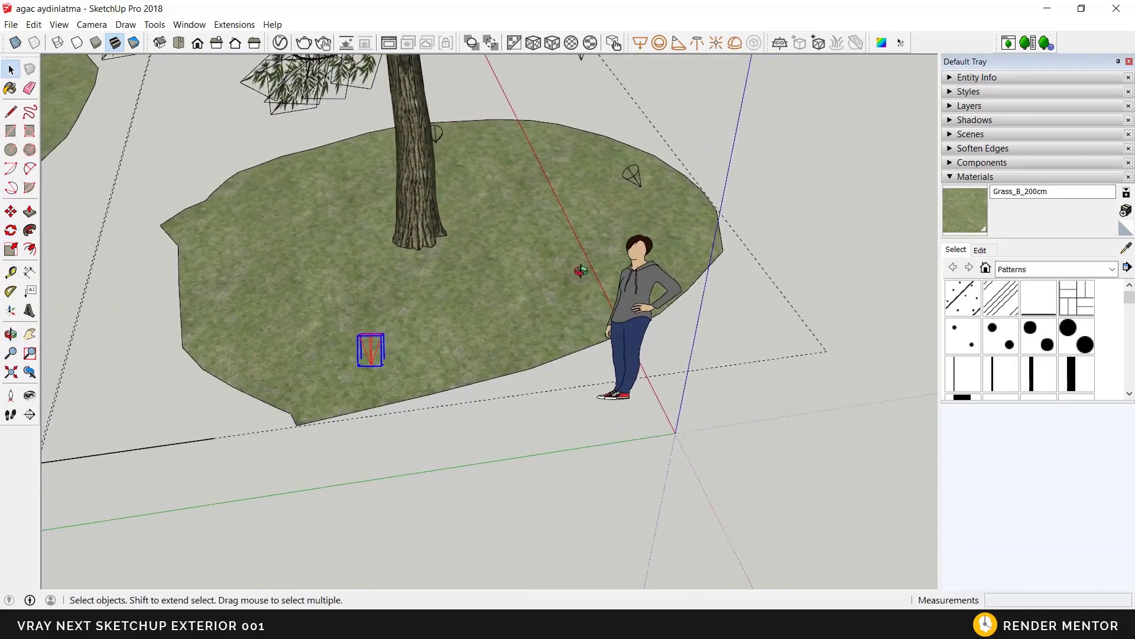
- Select all three spot lights and copy them about 849 cm onto the grass around the second tree
{"action": "middle_click_drag", "start_coordinate": [580, 270], "coordinate": [378, 255]}
{"action": "middle_click_drag", "start_coordinate": [595, 317], "coordinate": [379, 428]}
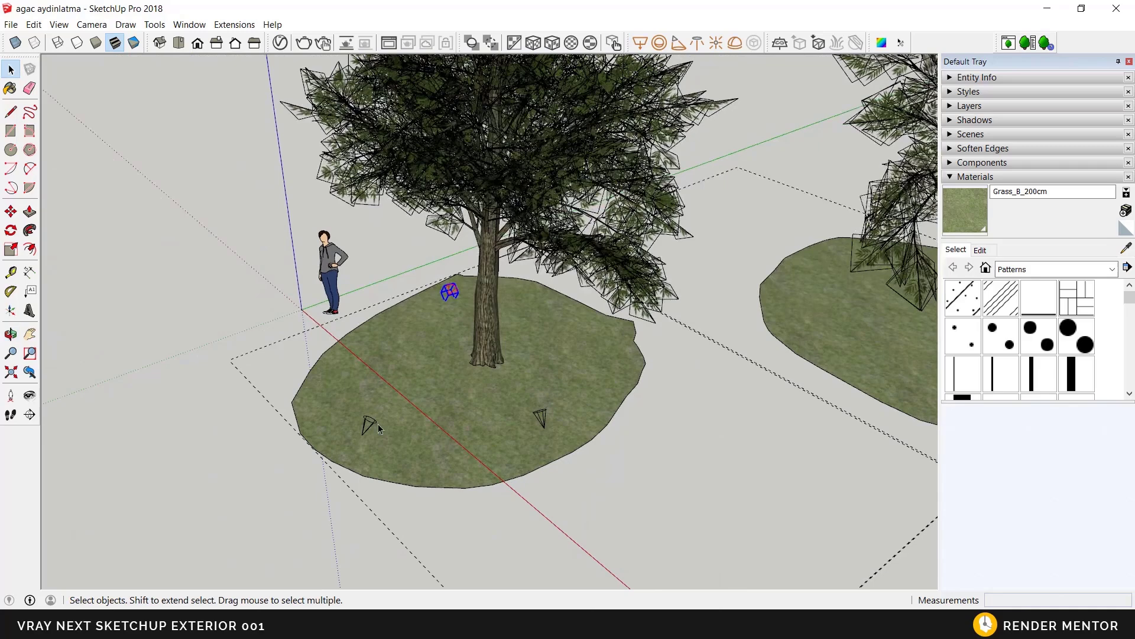
{"action": "left_click", "coordinate": [541, 416]}
{"action": "middle_click_drag", "start_coordinate": [541, 417], "coordinate": [152, 327]}
{"action": "left_click", "coordinate": [11, 212]}
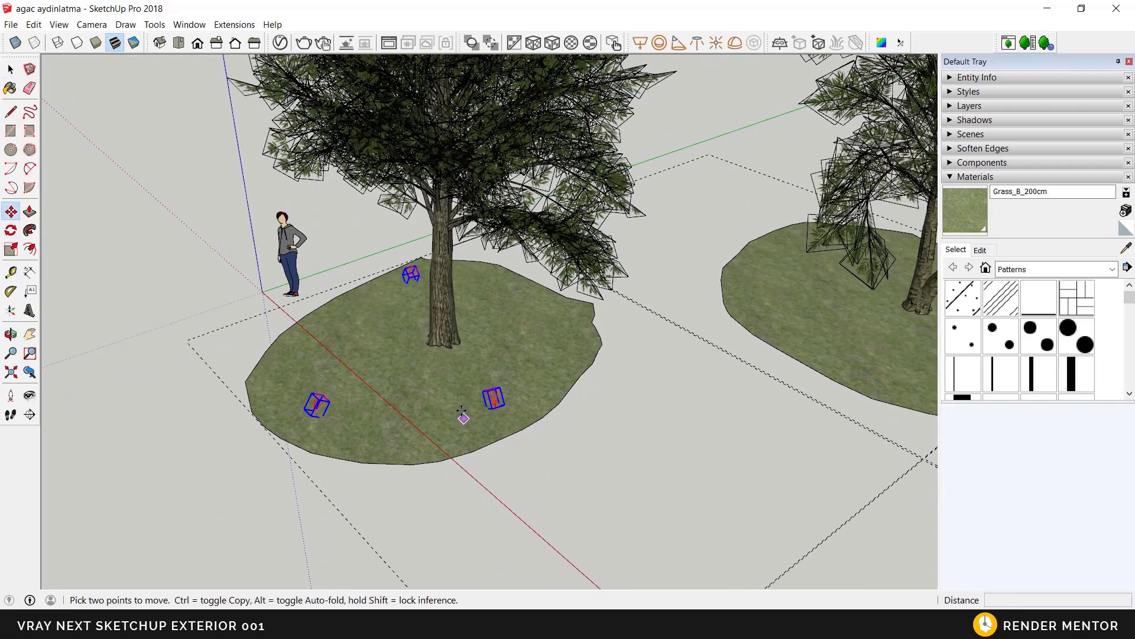
{"action": "left_click", "coordinate": [414, 391]}
{"action": "middle_click_drag", "start_coordinate": [523, 361], "coordinate": [258, 380], "text": "shift"}
{"action": "scroll", "coordinate": [530, 384], "scroll_direction": "up", "scroll_amount": 3}
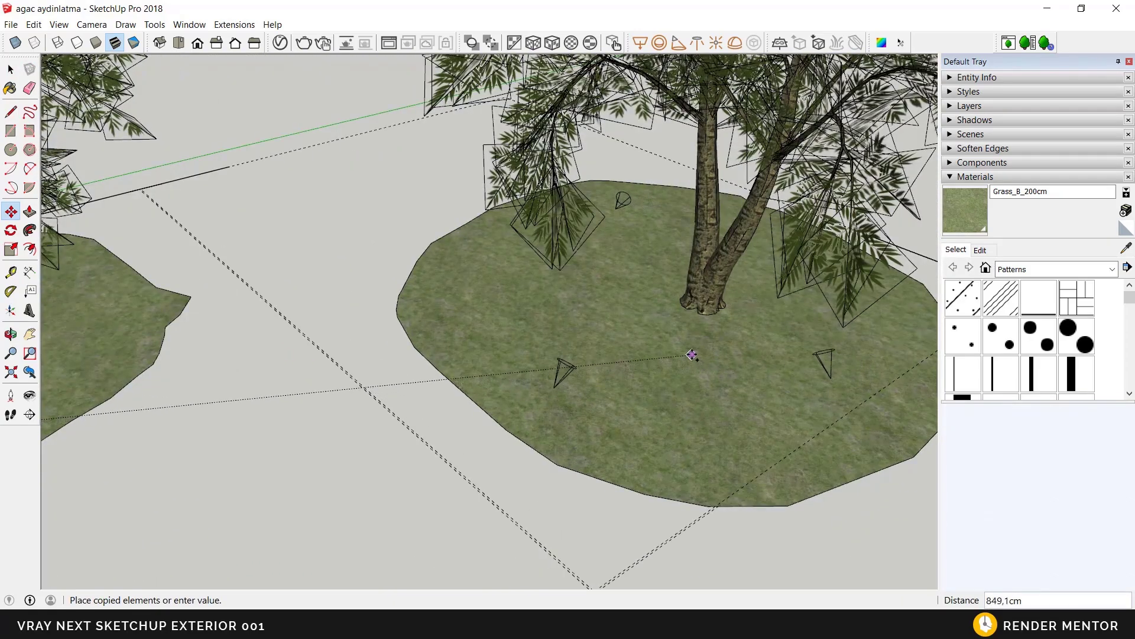
{"action": "left_click", "coordinate": [691, 353]}
- Copy the second tree's three spot lights about 800 cm onto the grass around the third tree
{"action": "middle_click_drag", "start_coordinate": [657, 393], "coordinate": [261, 355]}
{"action": "left_click", "coordinate": [518, 369]}
{"action": "scroll", "coordinate": [544, 405], "scroll_direction": "down", "scroll_amount": 3}
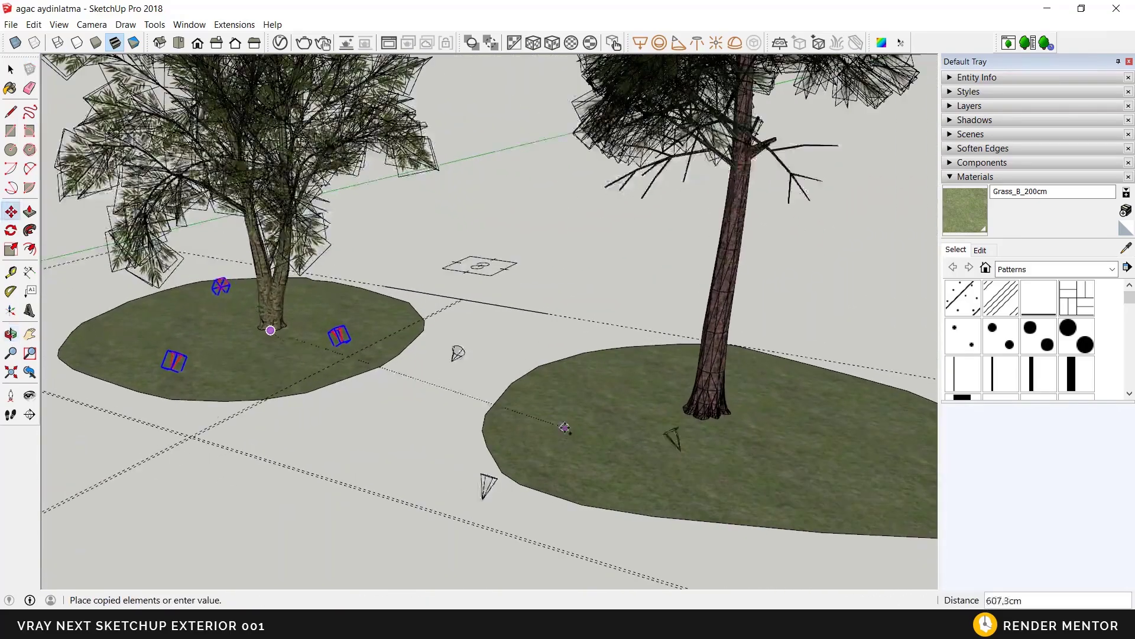
{"action": "scroll", "coordinate": [561, 420], "scroll_direction": "up", "scroll_amount": 2}
{"action": "middle_click_drag", "start_coordinate": [754, 421], "coordinate": [596, 425]}
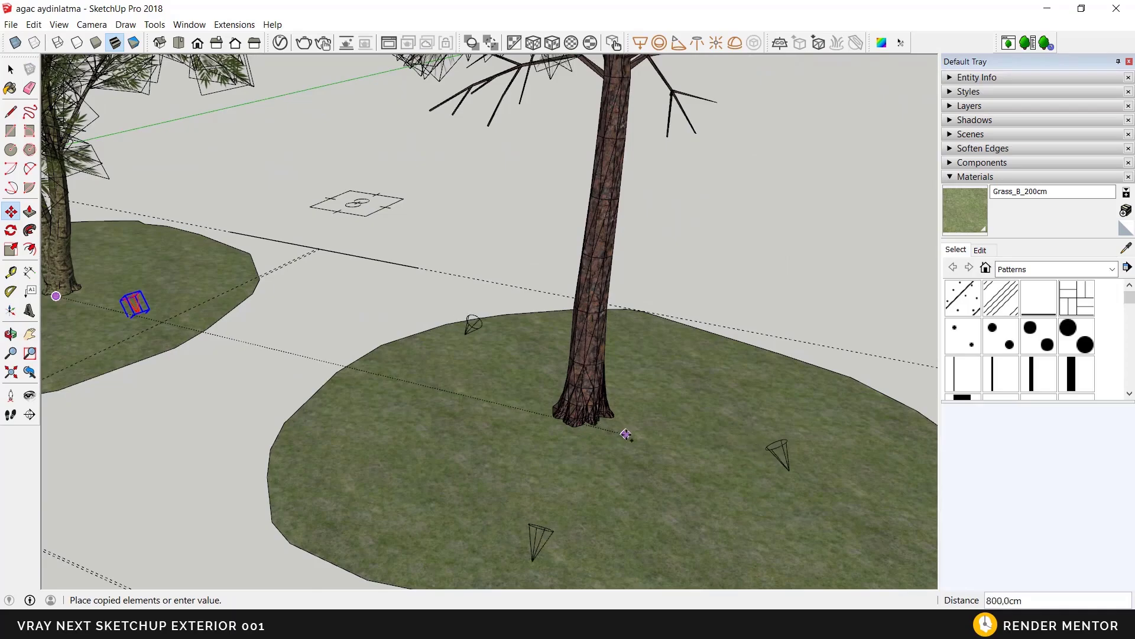
{"action": "left_click", "coordinate": [629, 434]}
{"action": "middle_click_drag", "start_coordinate": [609, 492], "coordinate": [606, 411]}
{"action": "key", "text": "space"}
{"action": "scroll", "coordinate": [568, 396], "scroll_direction": "down", "scroll_amount": 4}
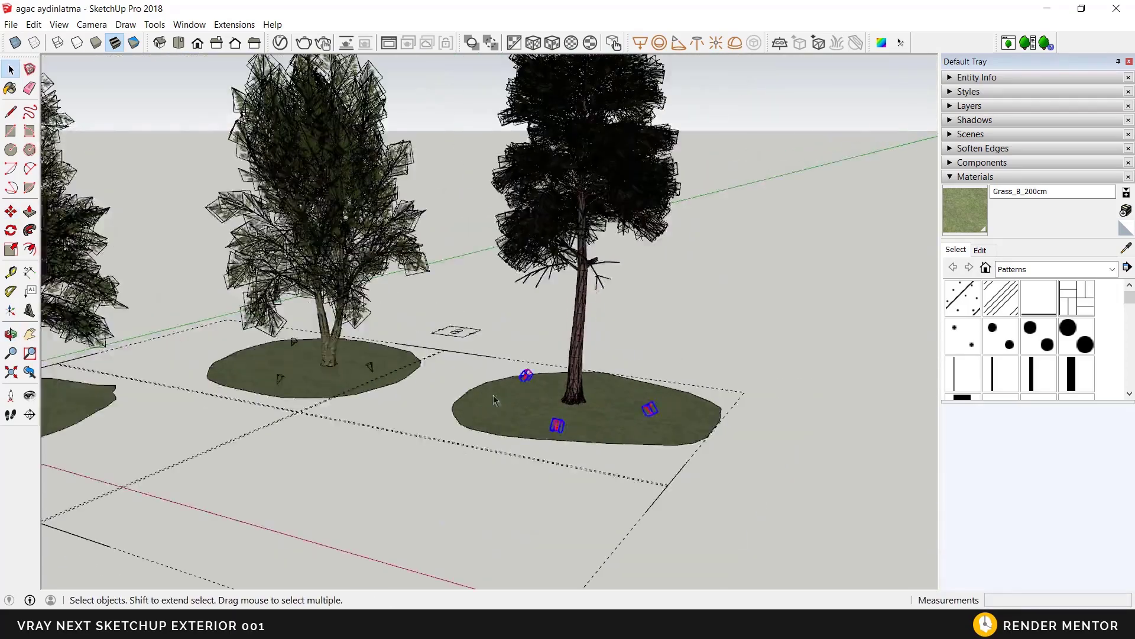
- Turn on interactive rendering with the GPU engine in the V-Ray render settings and start the render of the trees
{"action": "middle_click_drag", "start_coordinate": [495, 398], "coordinate": [627, 392]}
{"action": "middle_click_drag", "start_coordinate": [360, 409], "coordinate": [533, 375], "text": "shift"}
{"action": "left_click", "coordinate": [532, 375]}
{"action": "middle_click_drag", "start_coordinate": [525, 436], "coordinate": [580, 441], "text": "shift"}
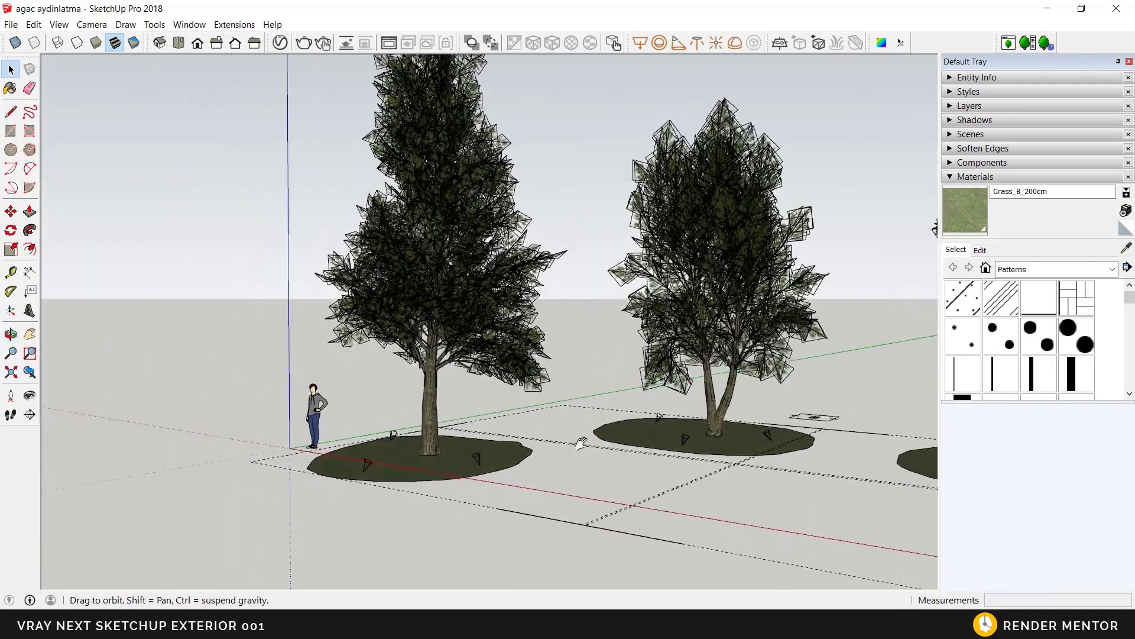
{"action": "middle_click_drag", "start_coordinate": [451, 452], "coordinate": [440, 423], "text": "shift"}
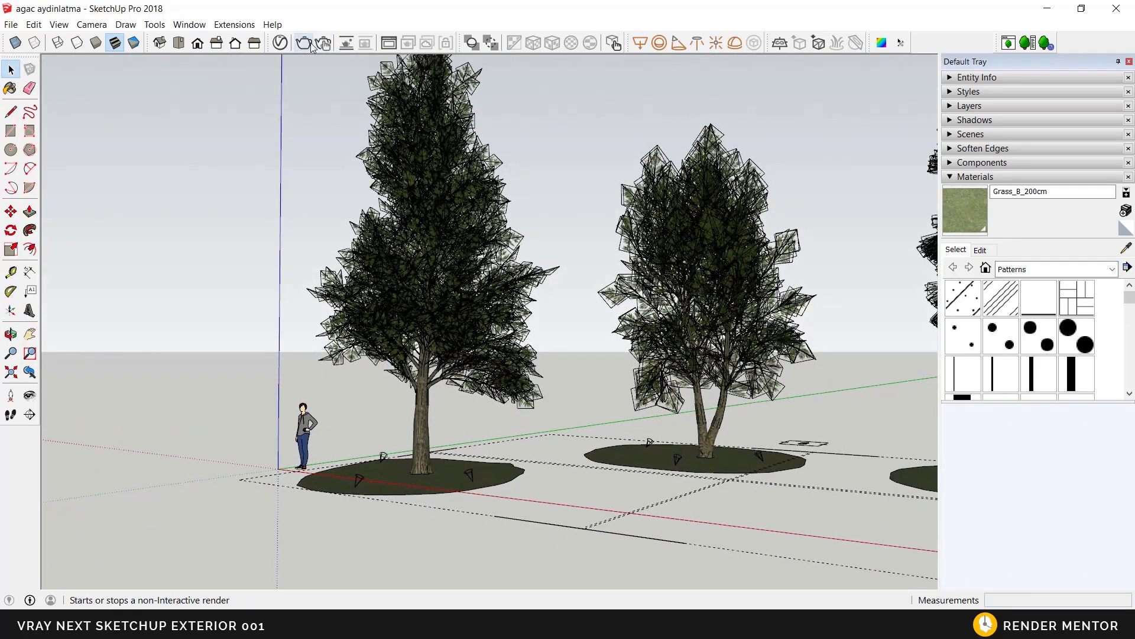
{"action": "left_click", "coordinate": [280, 43]}
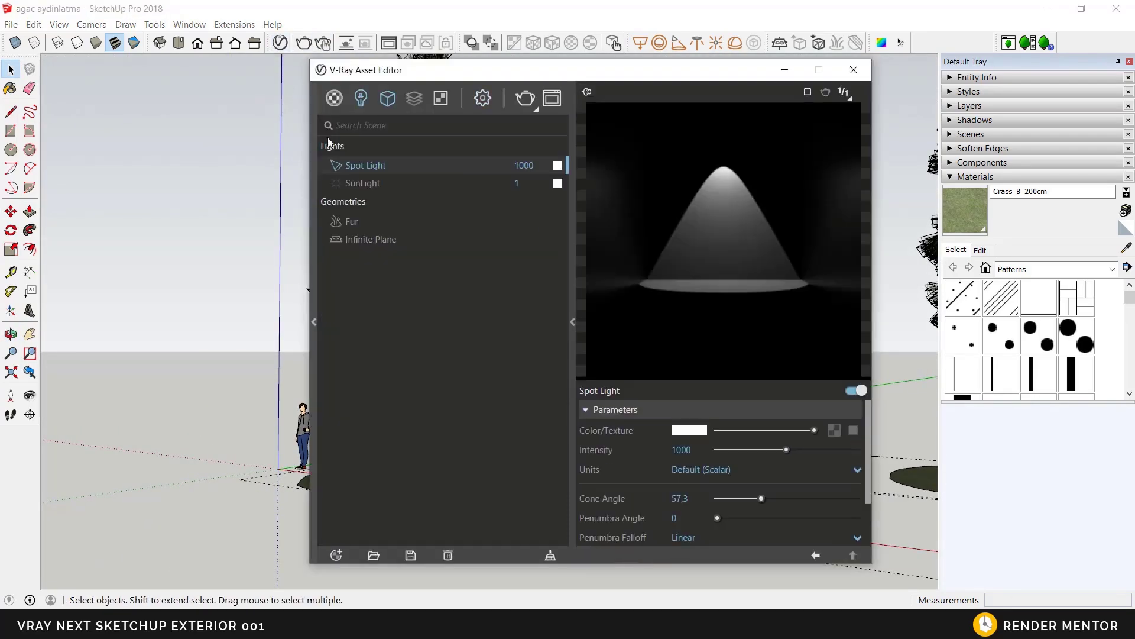
{"action": "left_click", "coordinate": [481, 101]}
{"action": "left_click", "coordinate": [553, 171]}
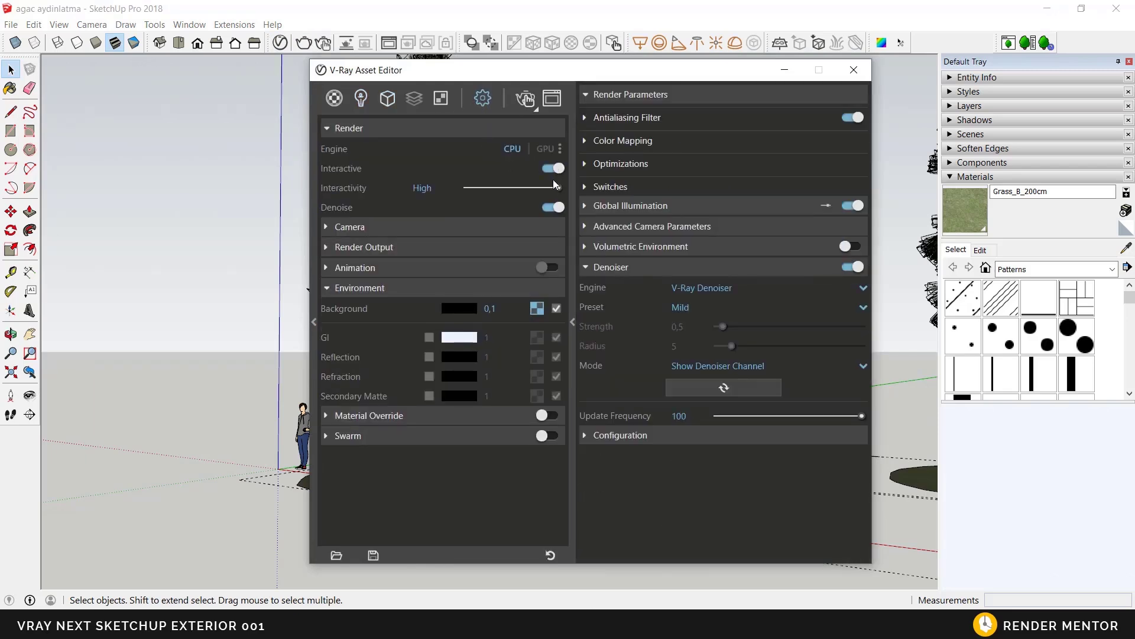
{"action": "left_click", "coordinate": [544, 149]}
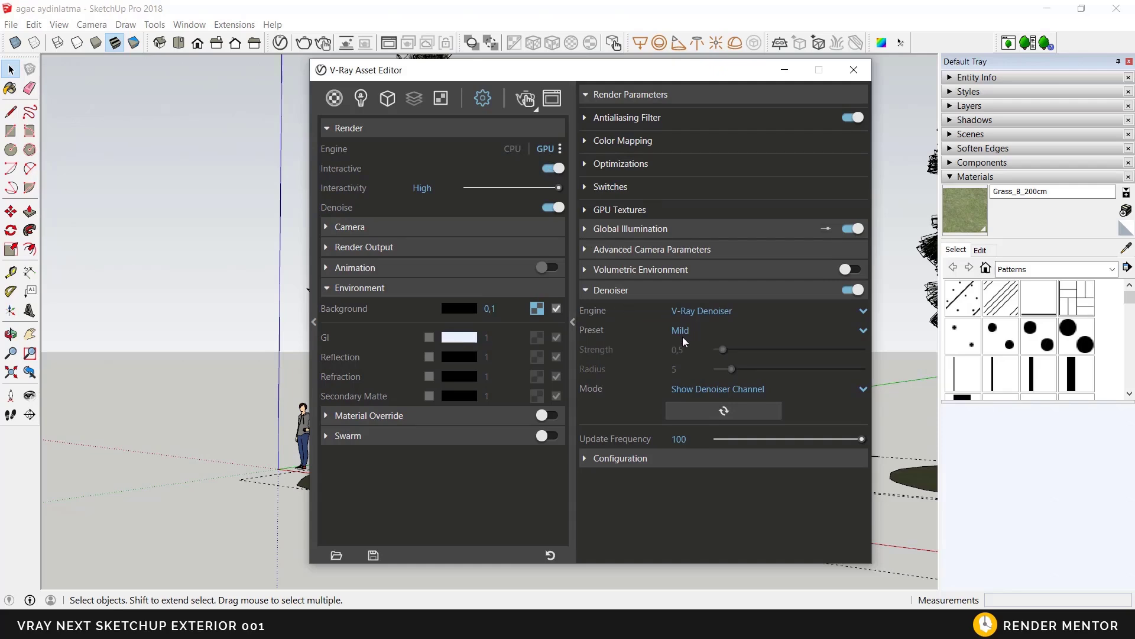
{"action": "left_click", "coordinate": [525, 99]}
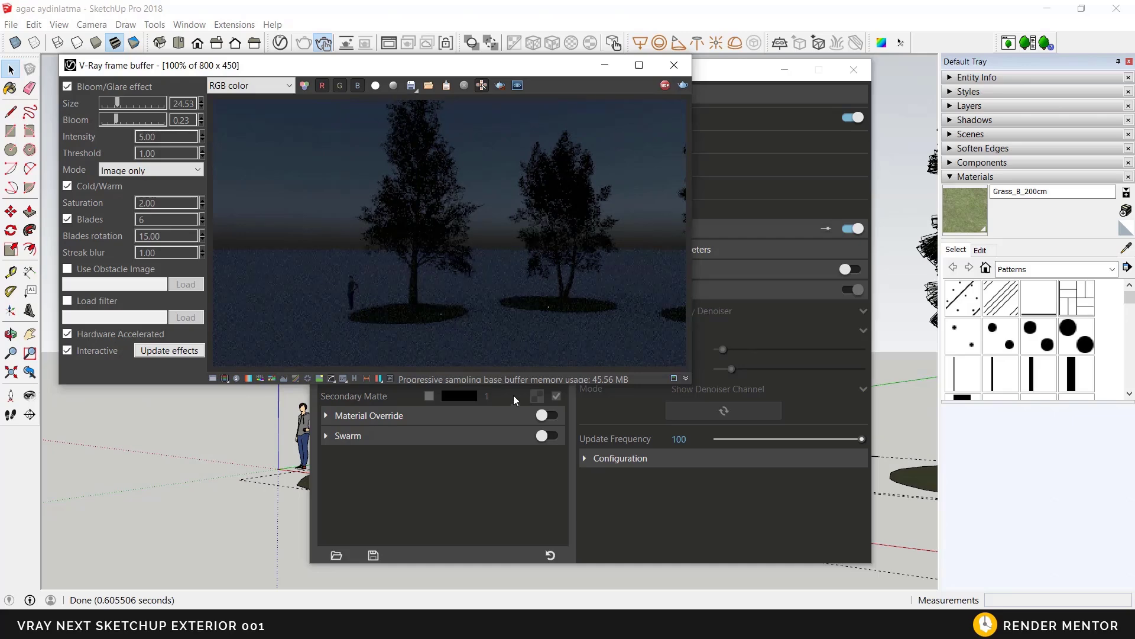
- Arrange the frame buffer and Asset Editor side by side and set the Spot Light's units to Radiant power (W)
{"action": "left_click_drag", "start_coordinate": [500, 73], "coordinate": [612, 478]}
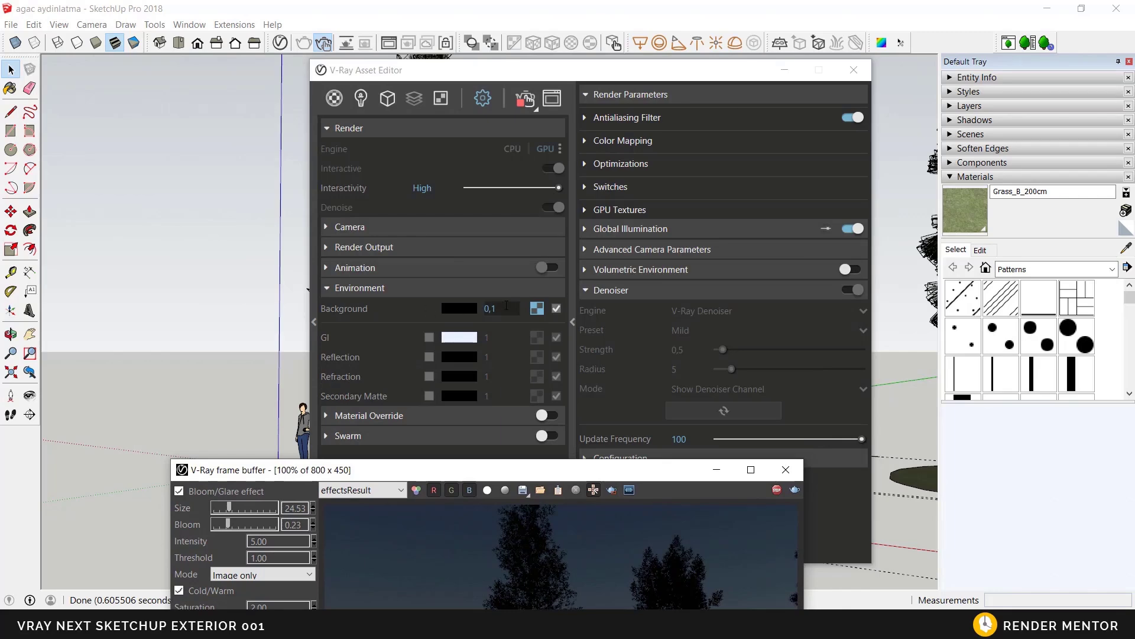
{"action": "left_click_drag", "start_coordinate": [495, 475], "coordinate": [440, 73]}
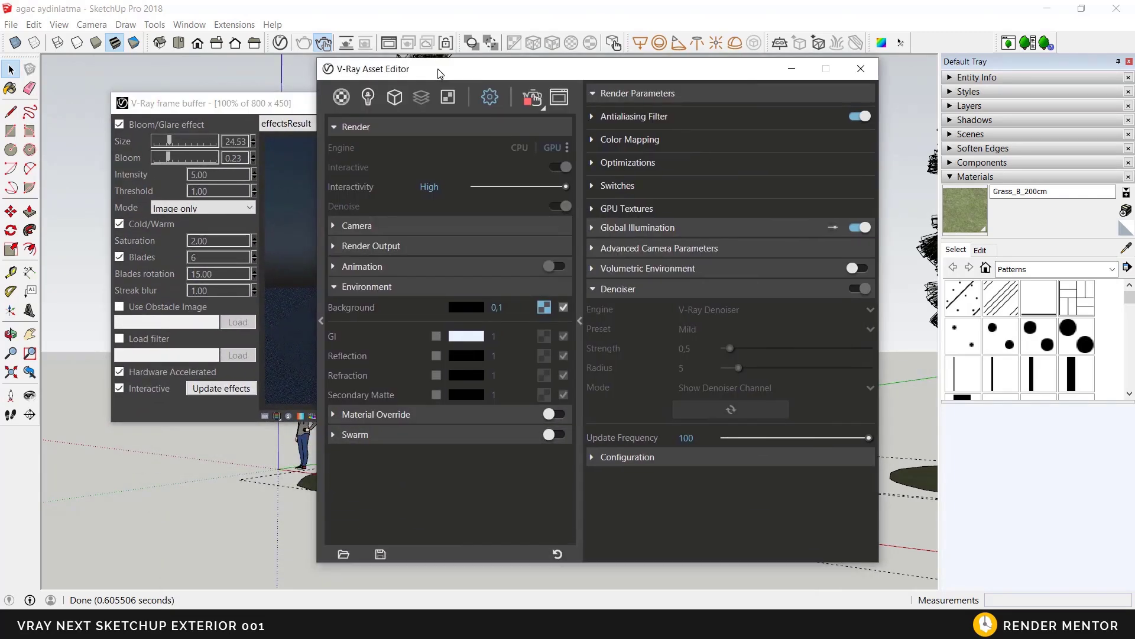
{"action": "left_click", "coordinate": [371, 98]}
{"action": "left_click_drag", "start_coordinate": [290, 109], "coordinate": [248, 108]}
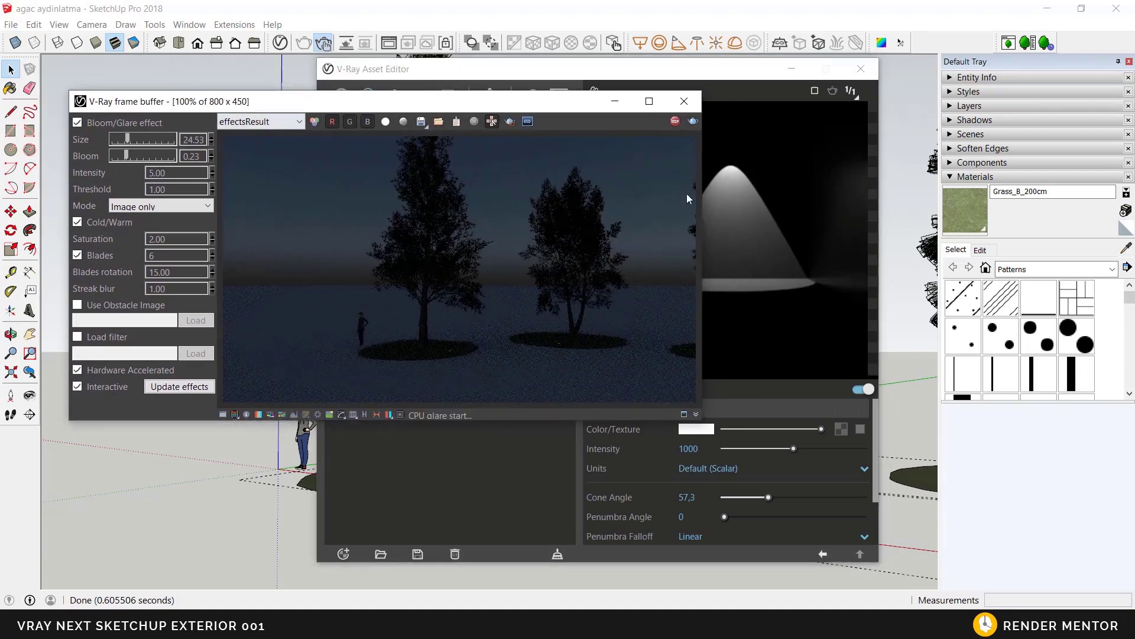
{"action": "left_click_drag", "start_coordinate": [735, 74], "coordinate": [881, 83]}
{"action": "left_click_drag", "start_coordinate": [690, 121], "coordinate": [532, 111]}
{"action": "left_click_drag", "start_coordinate": [591, 77], "coordinate": [608, 77]}
{"action": "left_click", "coordinate": [870, 477]}
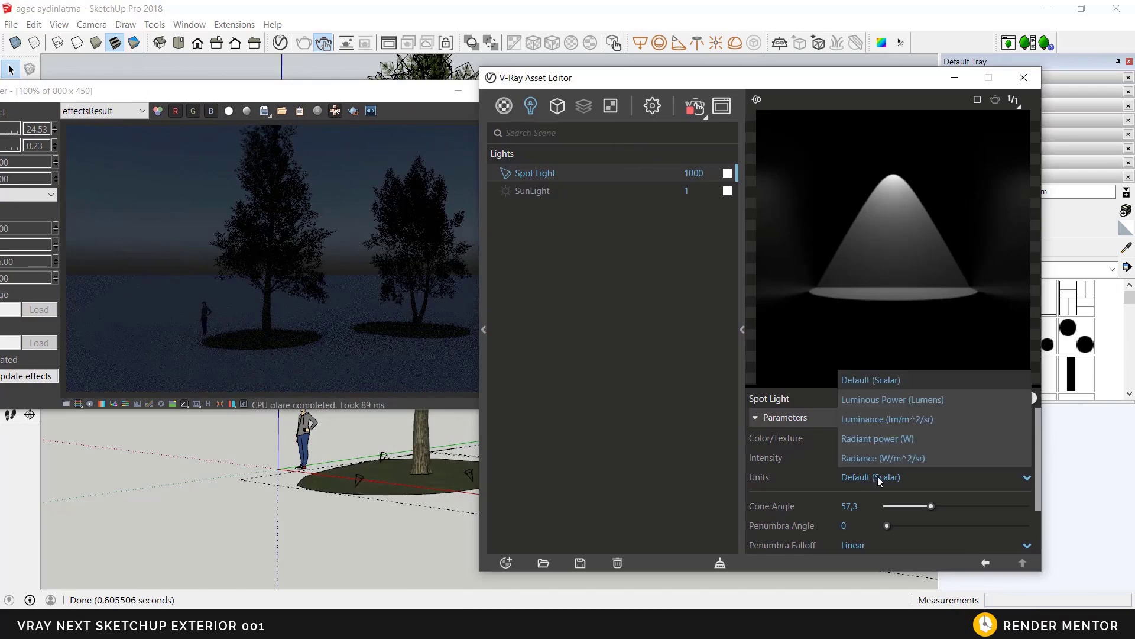
{"action": "left_click", "coordinate": [869, 439]}
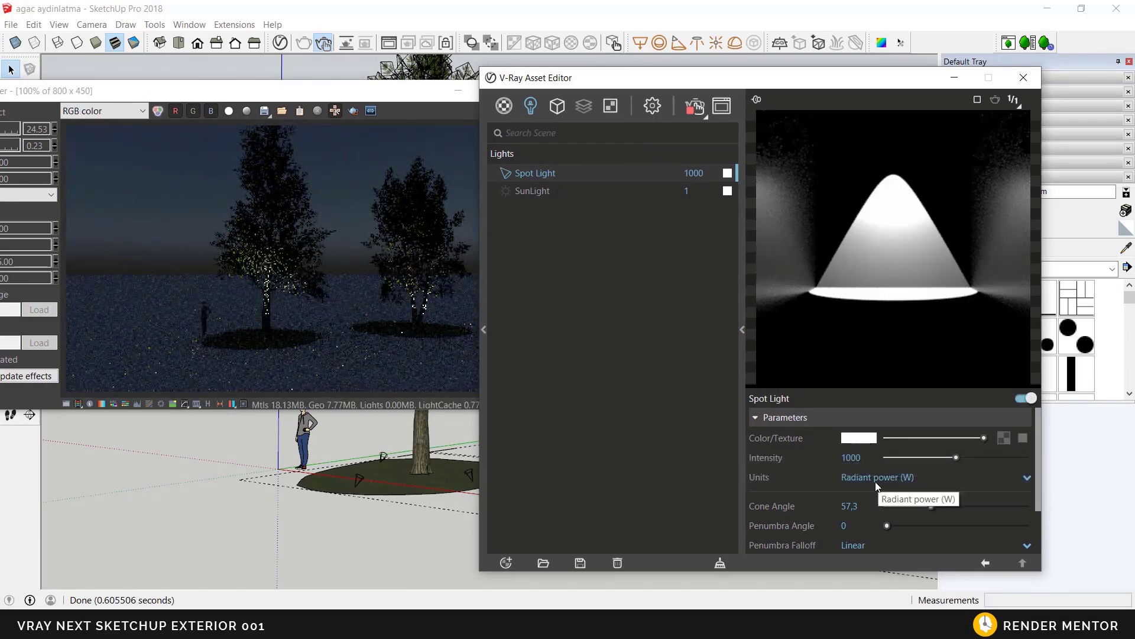
- Change the Spot Light's colour to a warm yellow with R 0,995, G 0,881 and B 0,523
{"action": "left_click", "coordinate": [858, 438]}
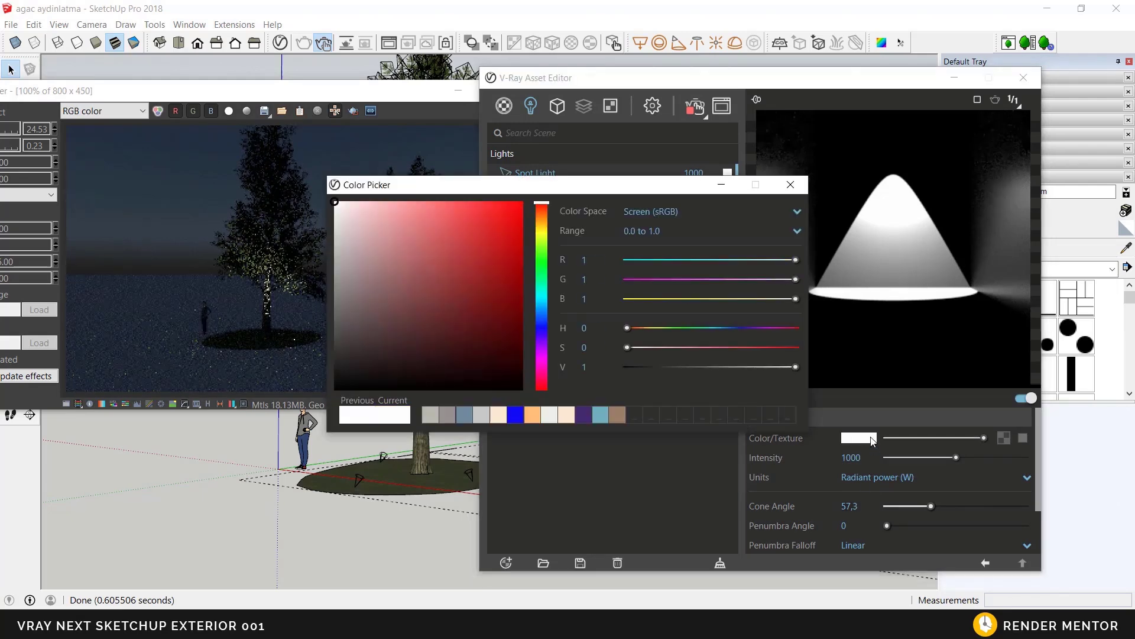
{"action": "left_click", "coordinate": [541, 227]}
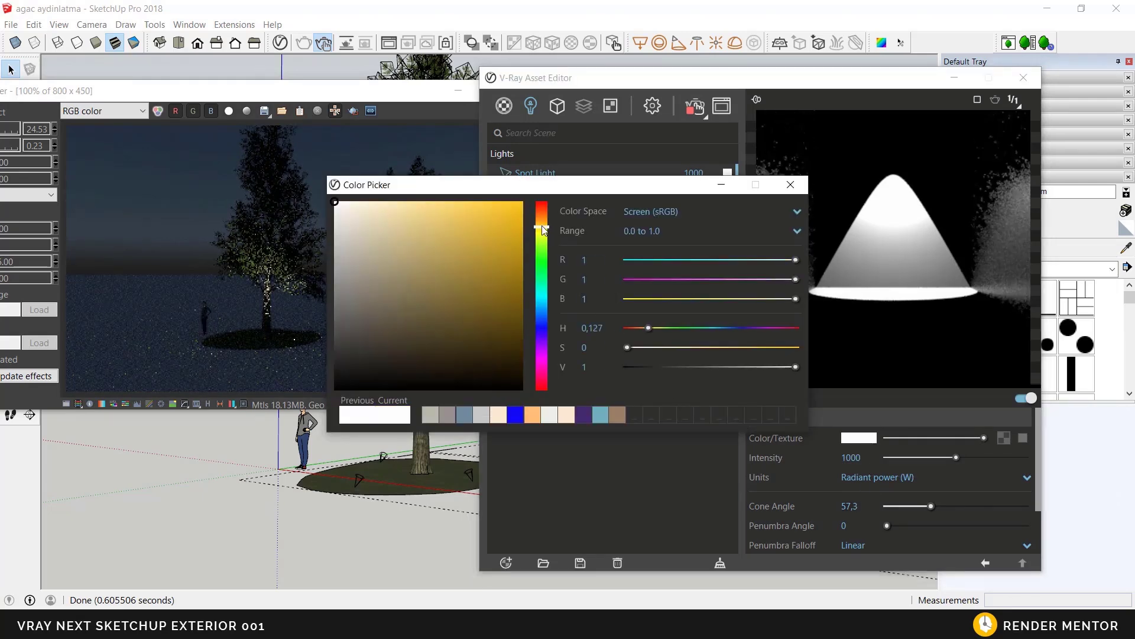
{"action": "left_click_drag", "start_coordinate": [444, 204], "coordinate": [424, 202]}
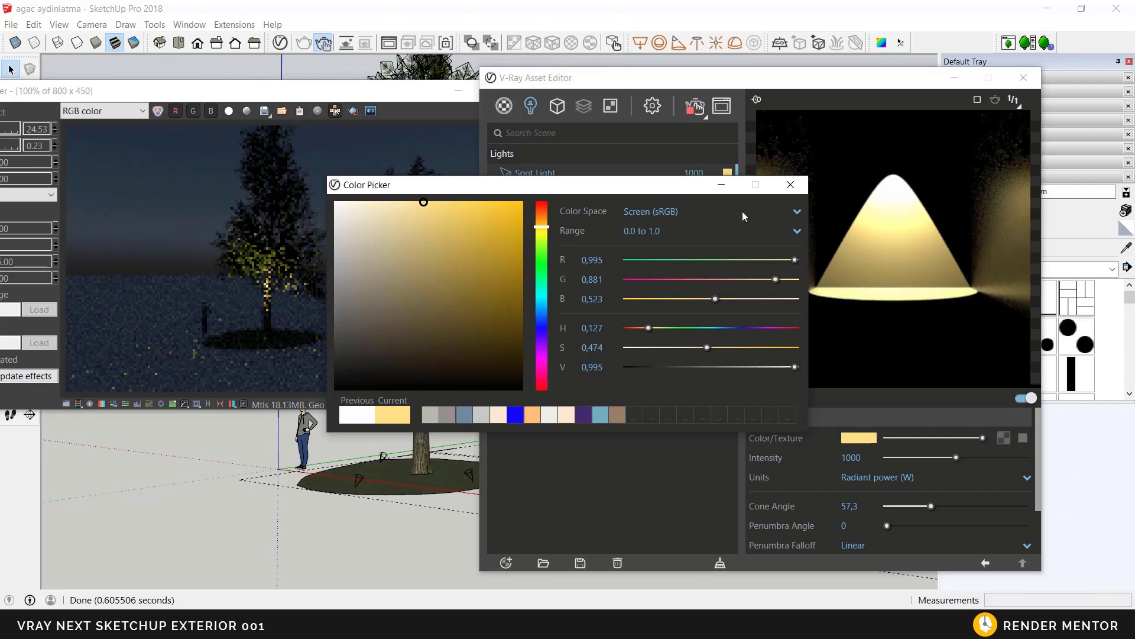
{"action": "left_click", "coordinate": [790, 185]}
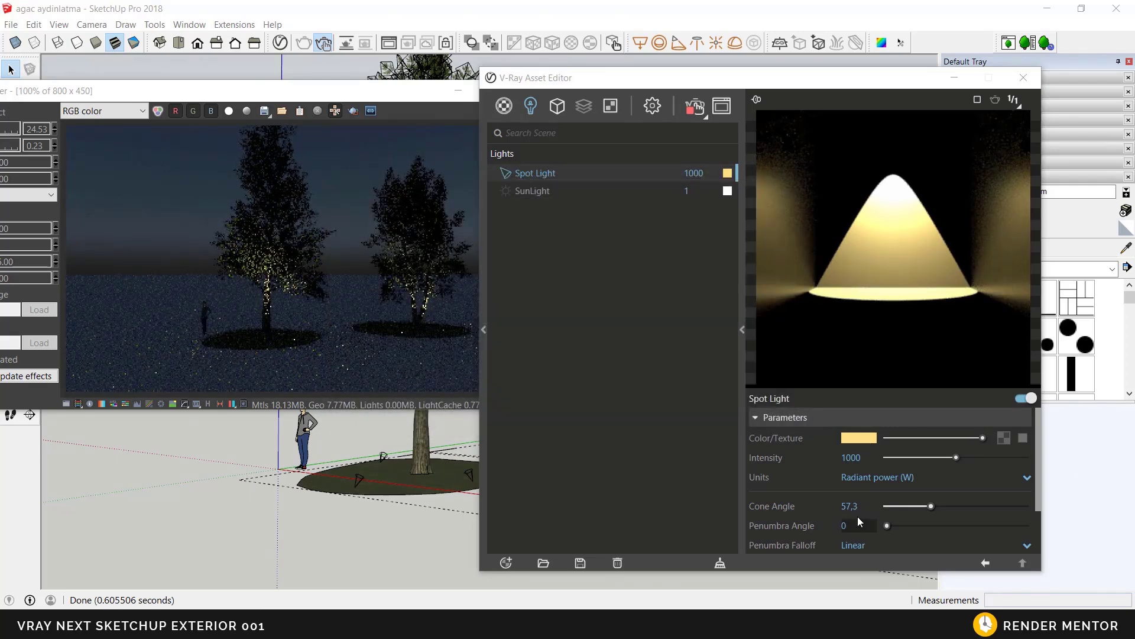
- Set the Spot Light's cone angle to 62,37 and its penumbra angle to 30
{"action": "left_click", "coordinate": [916, 507]}
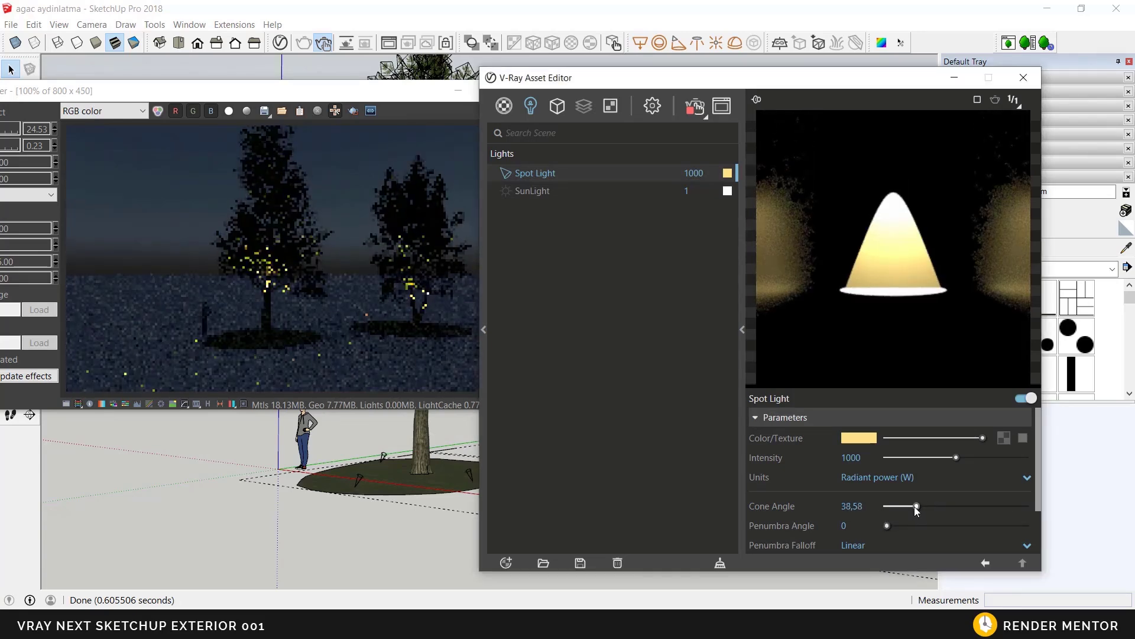
{"action": "left_click_drag", "start_coordinate": [914, 507], "coordinate": [909, 506]}
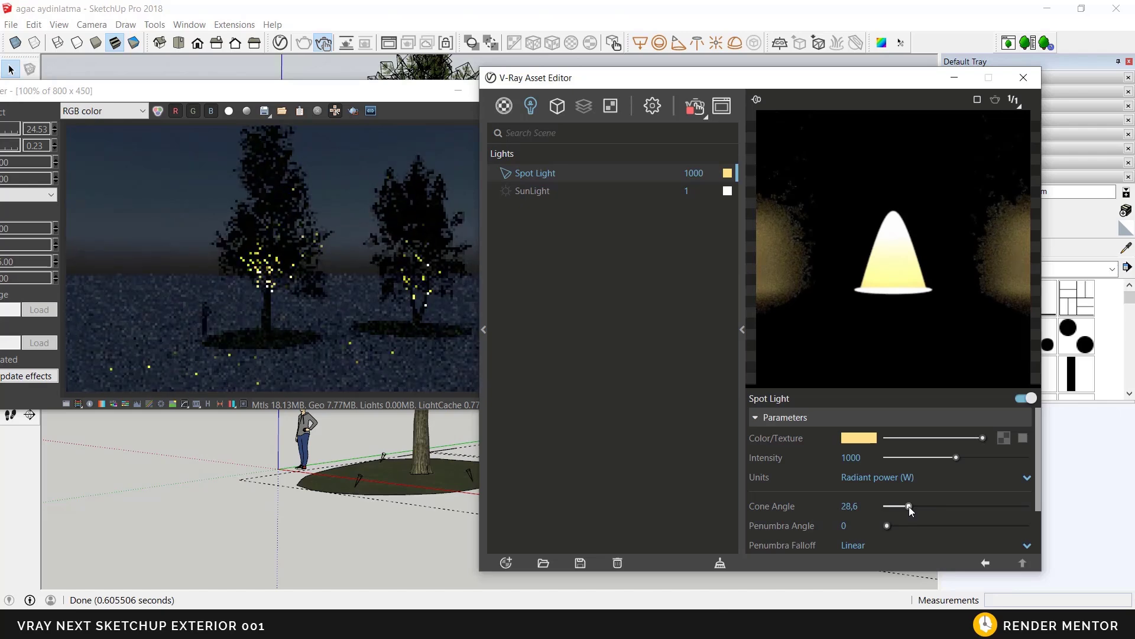
{"action": "left_click_drag", "start_coordinate": [909, 506], "coordinate": [935, 505]}
{"action": "left_click", "coordinate": [845, 525]}
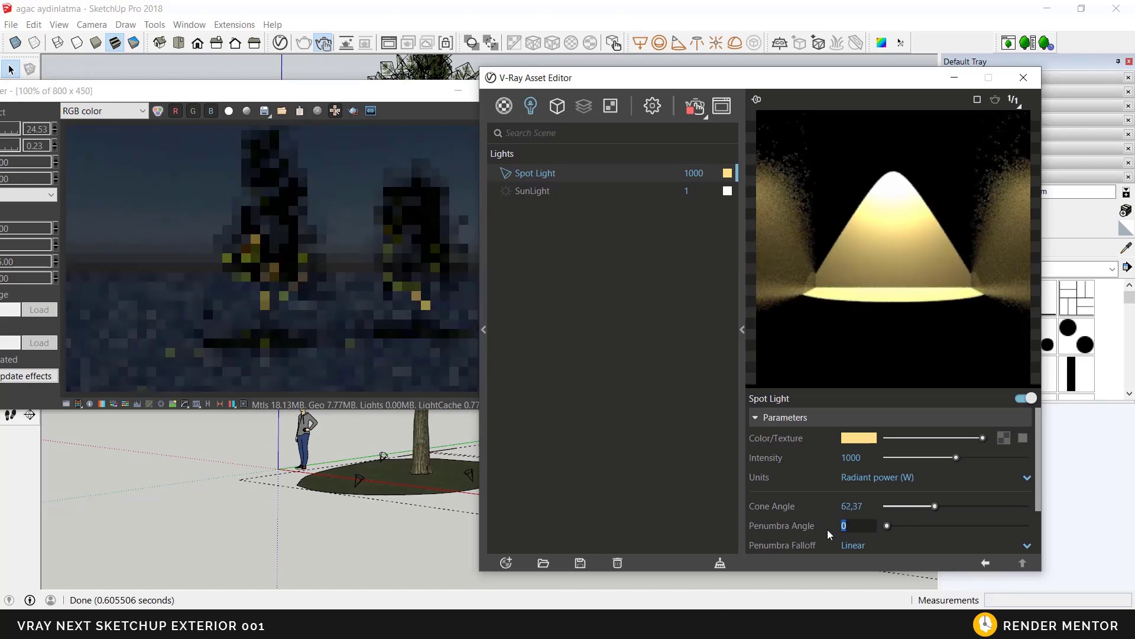
{"action": "type", "text": "30"}
{"action": "key", "text": "Return"}
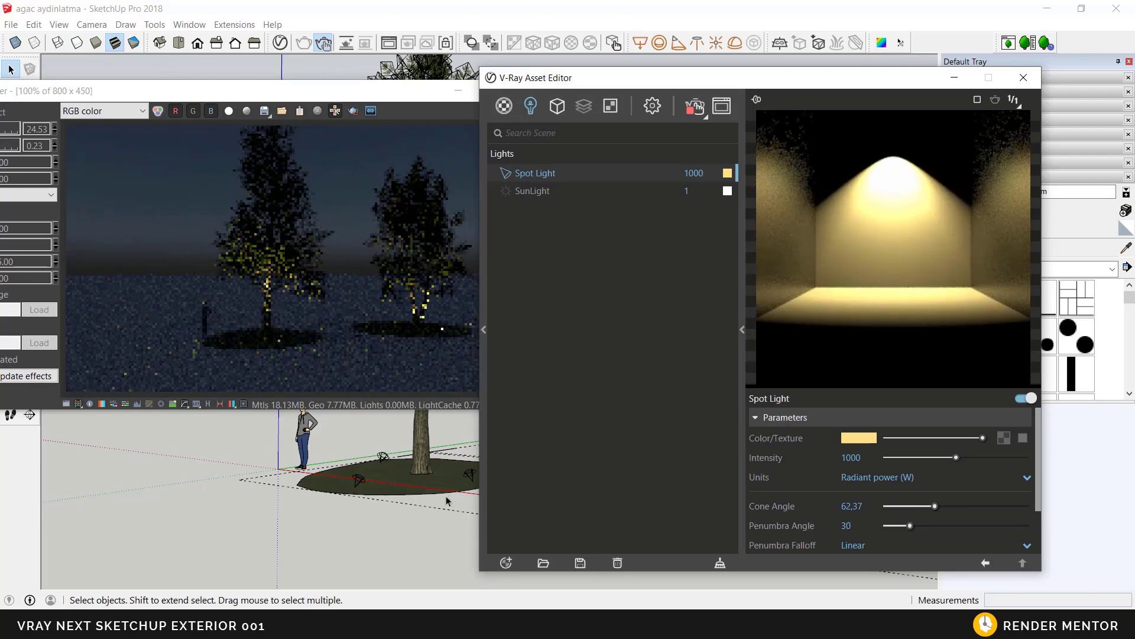
- Set the Spot Light's penumbra falloff to Smooth Cubic and its shadow radius to 2
{"action": "middle_click_drag", "start_coordinate": [427, 485], "coordinate": [394, 483]}
{"action": "scroll", "coordinate": [394, 485], "scroll_direction": "up", "scroll_amount": 4}
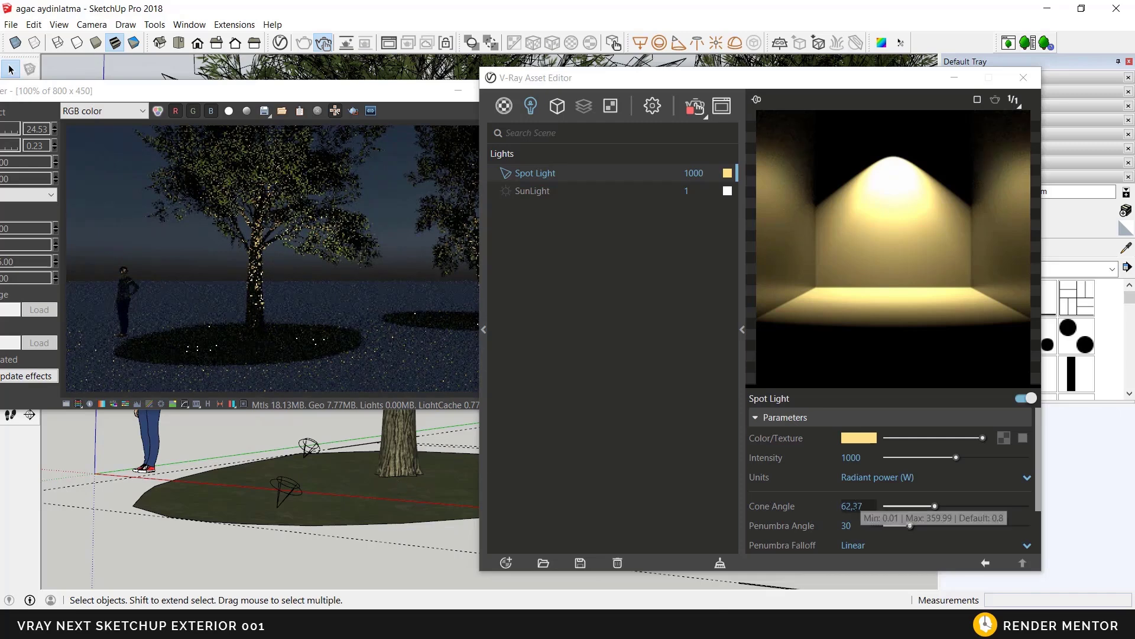
{"action": "scroll", "coordinate": [856, 502], "scroll_direction": "down", "scroll_amount": 3}
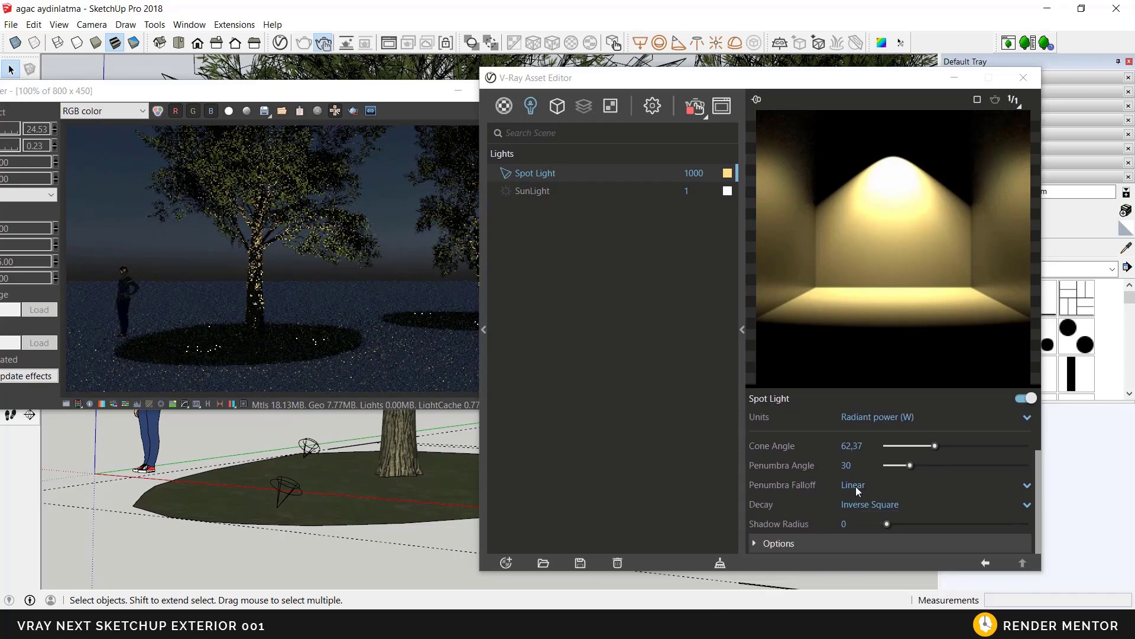
{"action": "left_click", "coordinate": [856, 486]}
{"action": "left_click", "coordinate": [860, 513]}
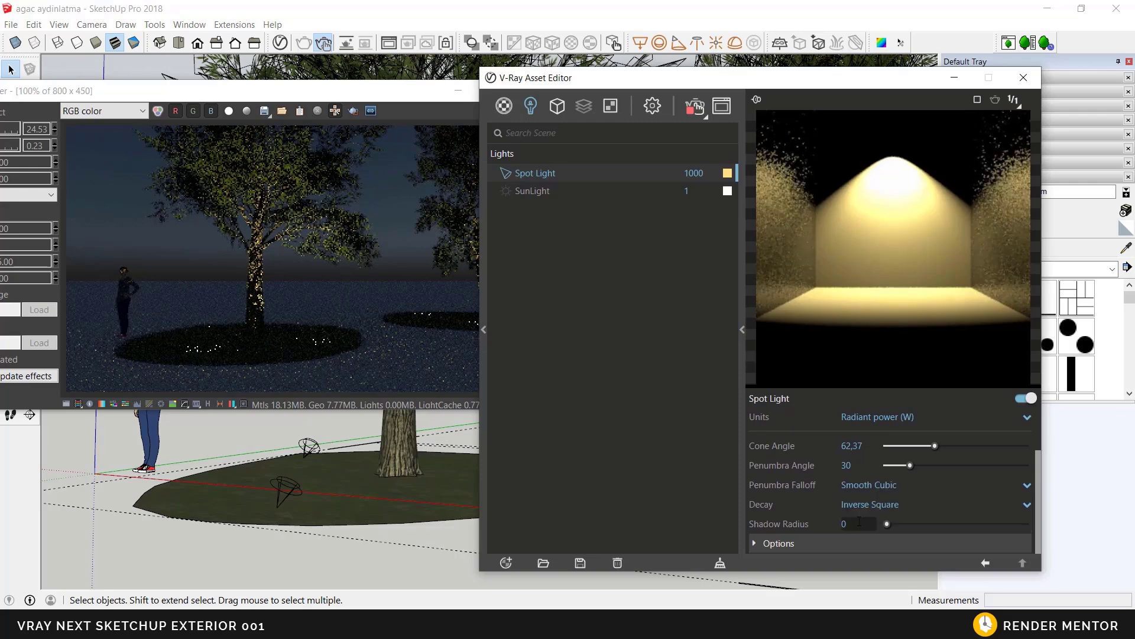
{"action": "left_click", "coordinate": [869, 506]}
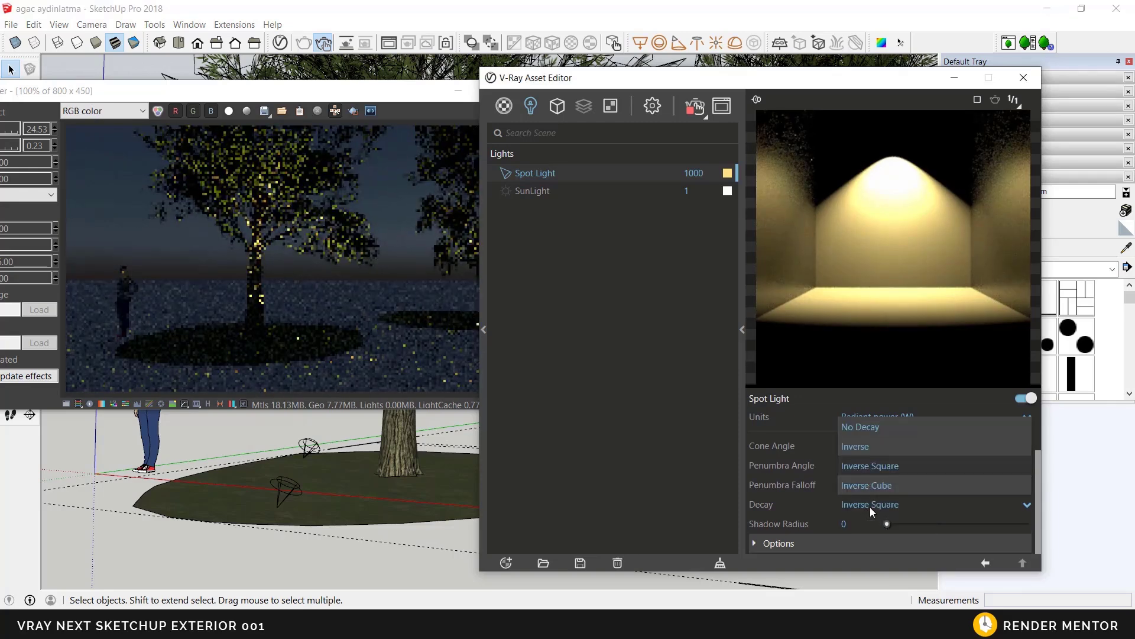
{"action": "left_click", "coordinate": [825, 507]}
{"action": "left_click_drag", "start_coordinate": [892, 524], "coordinate": [914, 524]}
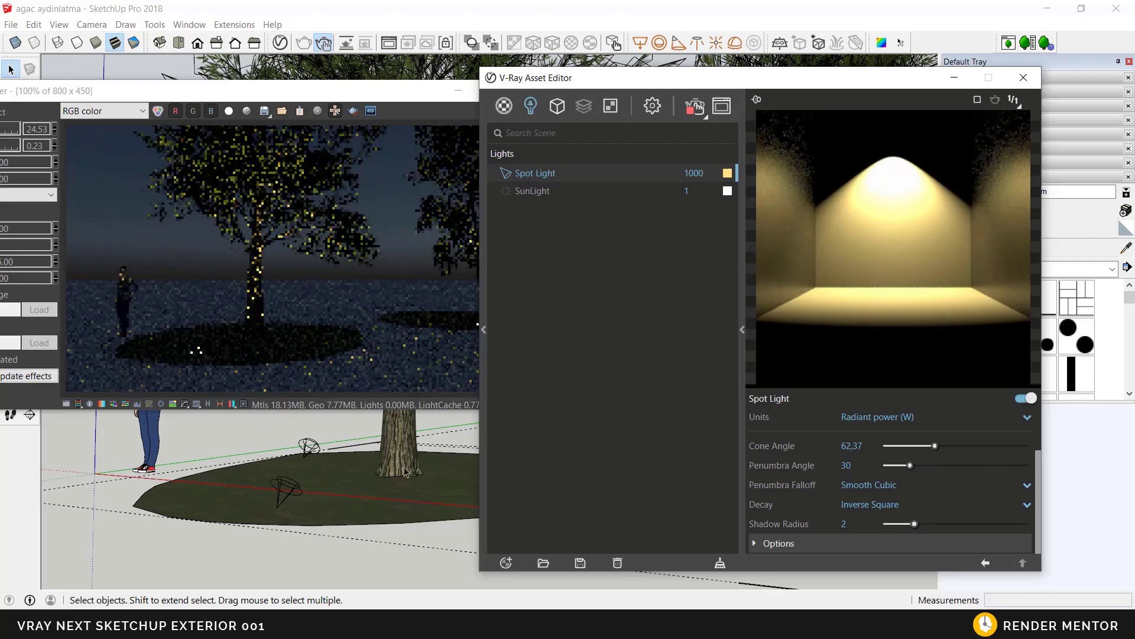
- Select the first tree's three spot lights, close the frame buffer and raise the lights about 5,6 cm above the grass
{"action": "middle_click_drag", "start_coordinate": [388, 480], "coordinate": [351, 508]}
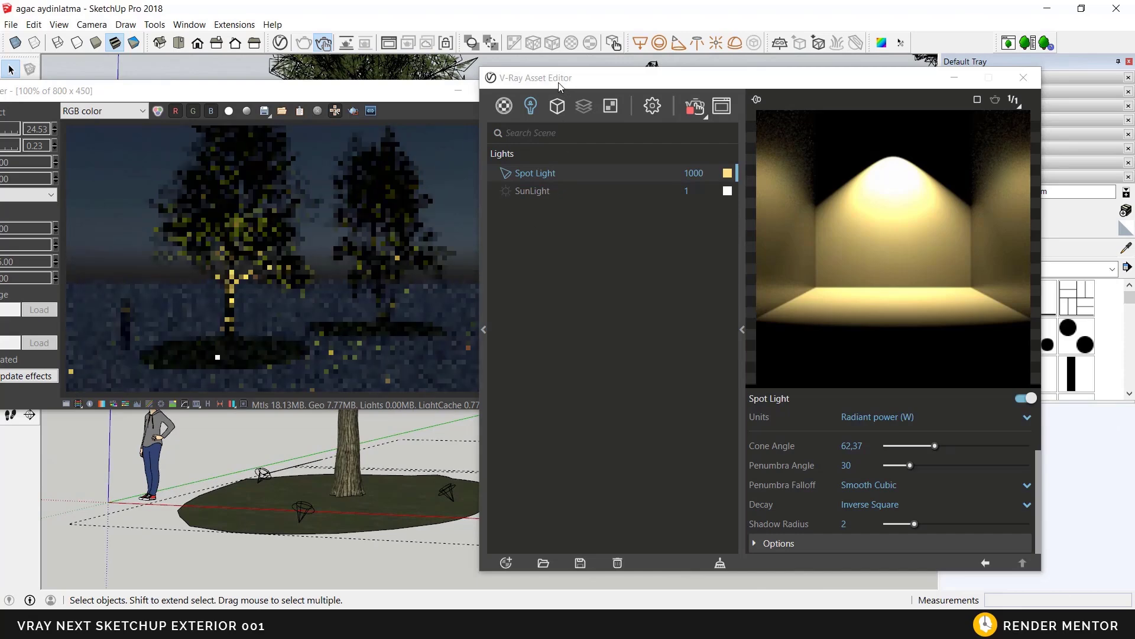
{"action": "left_click_drag", "start_coordinate": [560, 90], "coordinate": [664, 106]}
{"action": "mouse_move", "coordinate": [363, 517]}
{"action": "middle_mouse_down"}
{"action": "mouse_move", "coordinate": [375, 507]}
{"action": "mouse_move", "coordinate": [342, 504]}
{"action": "middle_mouse_up"}
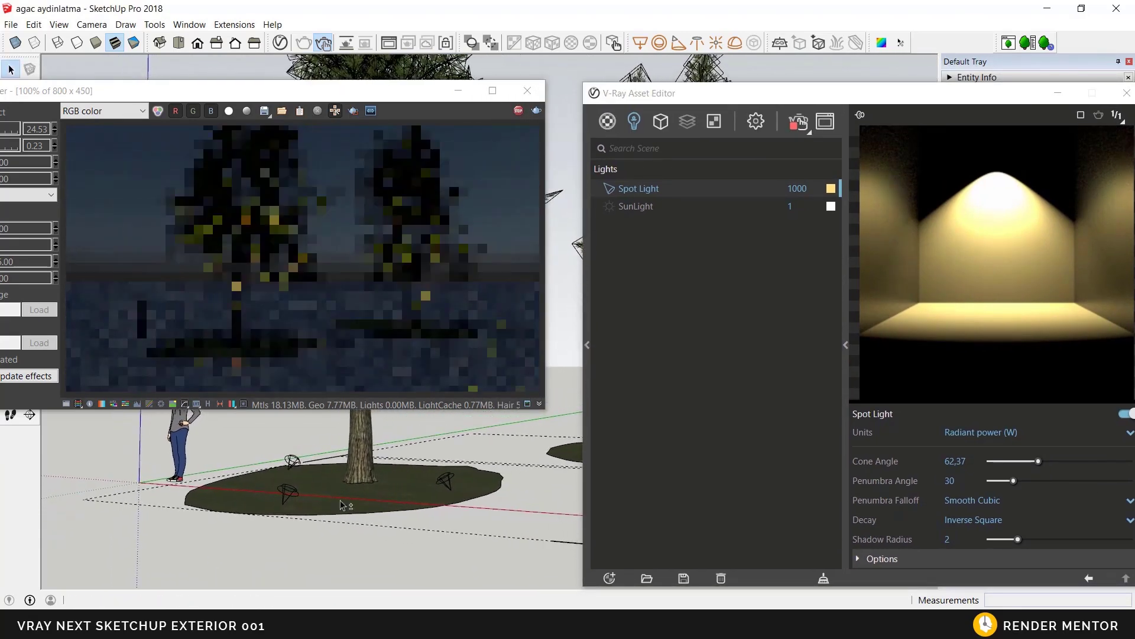
{"action": "scroll", "coordinate": [308, 503], "scroll_direction": "up", "scroll_amount": 2}
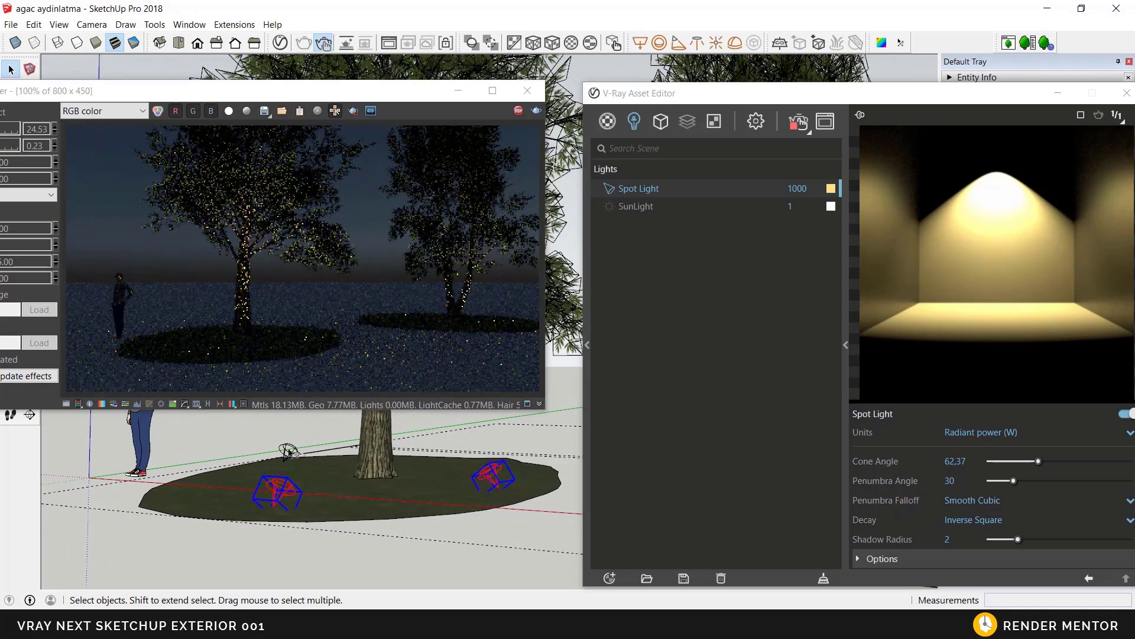
{"action": "scroll", "coordinate": [285, 507], "scroll_direction": "up", "scroll_amount": 2}
{"action": "middle_click_drag", "start_coordinate": [324, 509], "coordinate": [304, 502]}
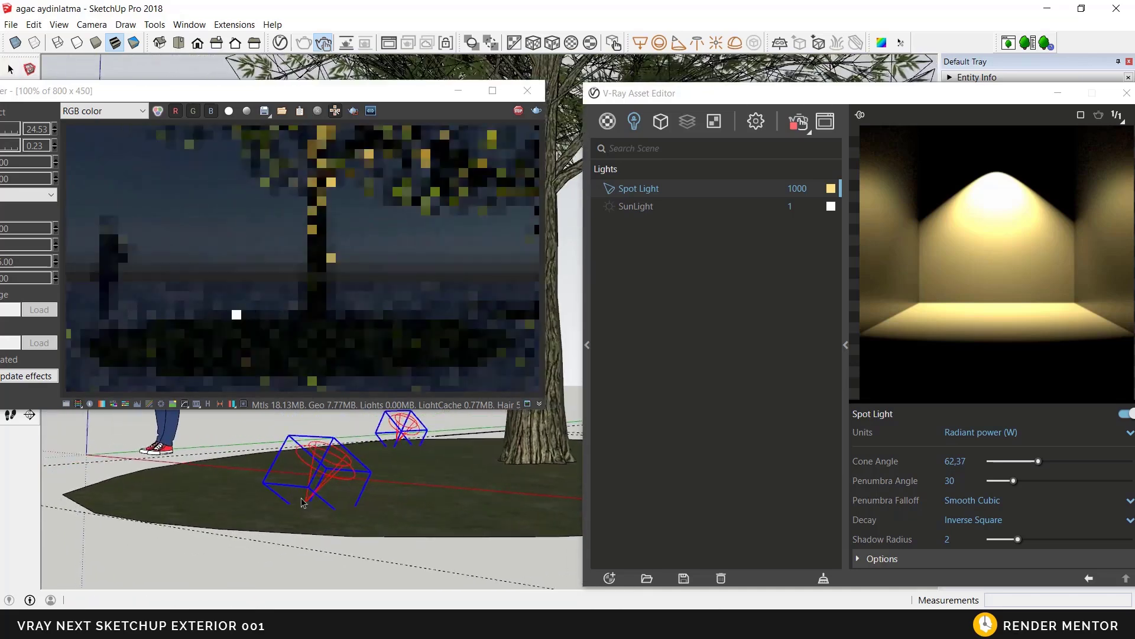
{"action": "scroll", "coordinate": [304, 502], "scroll_direction": "up", "scroll_amount": 3}
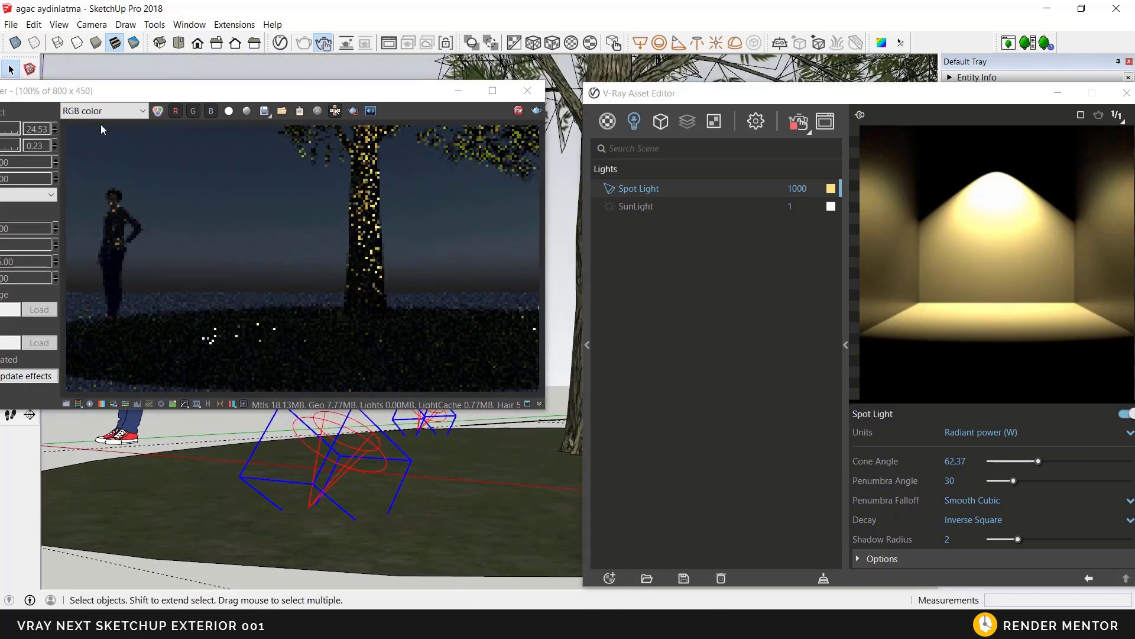
{"action": "left_click", "coordinate": [527, 90]}
{"action": "key", "text": "m"}
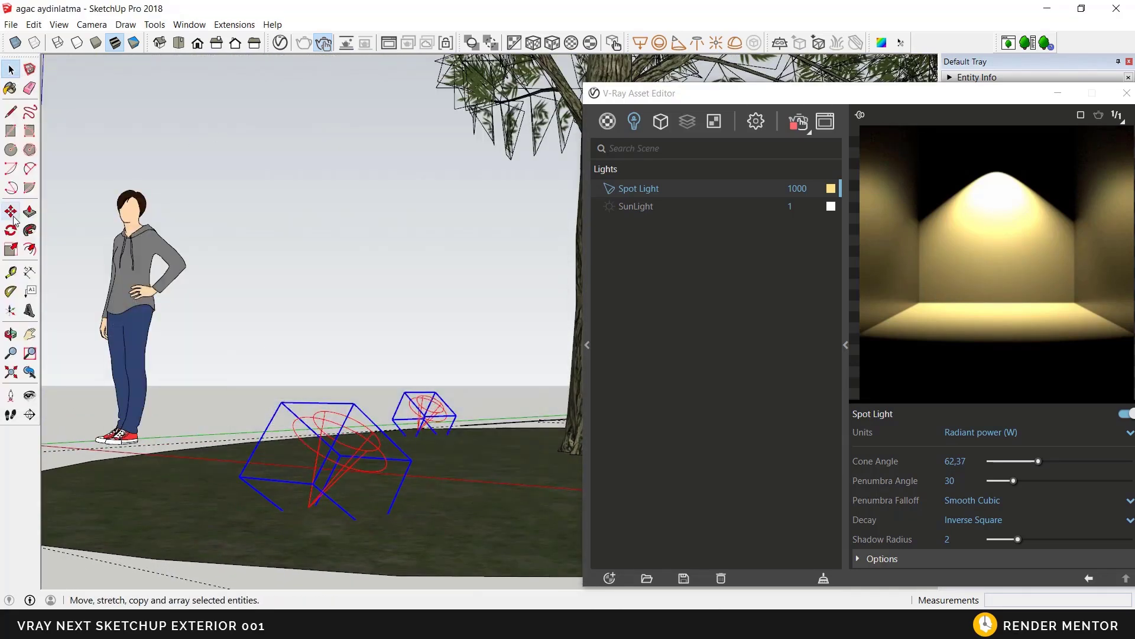
{"action": "left_click", "coordinate": [308, 506]}
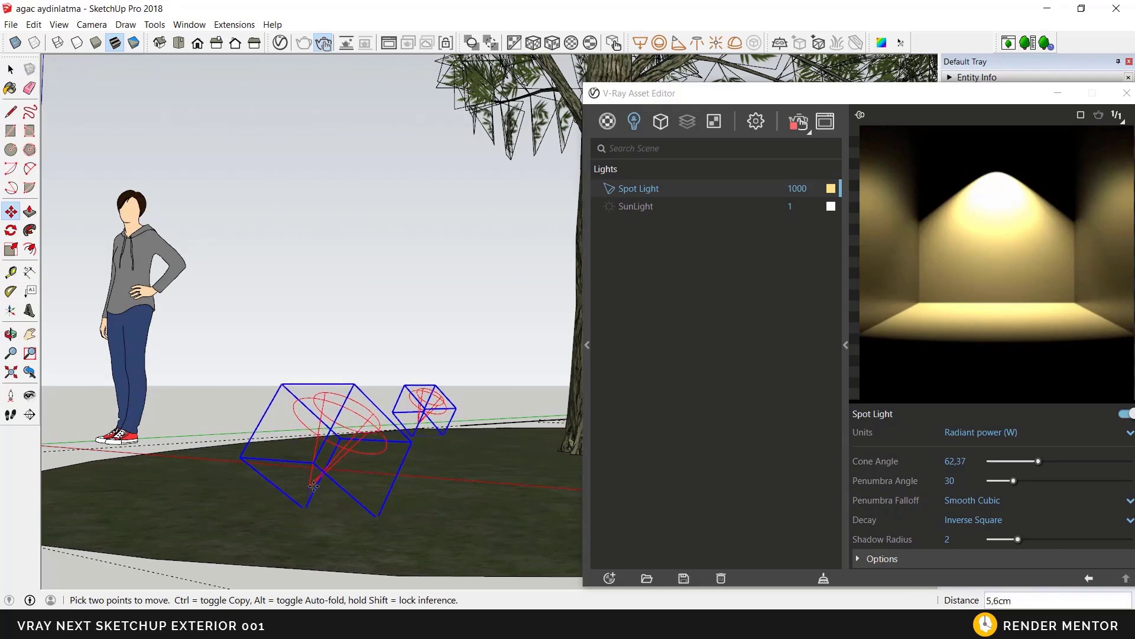
{"action": "left_click", "coordinate": [313, 485]}
{"action": "key", "text": "space"}
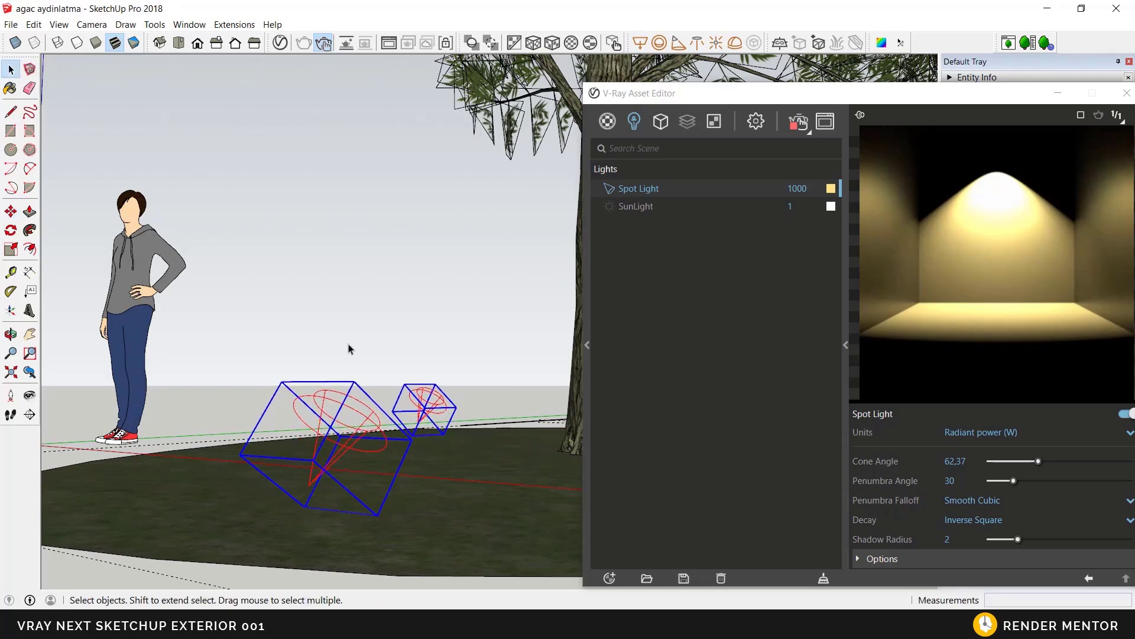
- Reopen the V-Ray frame buffer and examine the lighting on the trees
{"action": "left_click", "coordinate": [388, 43]}
{"action": "scroll", "coordinate": [423, 486], "scroll_direction": "down", "scroll_amount": 8}
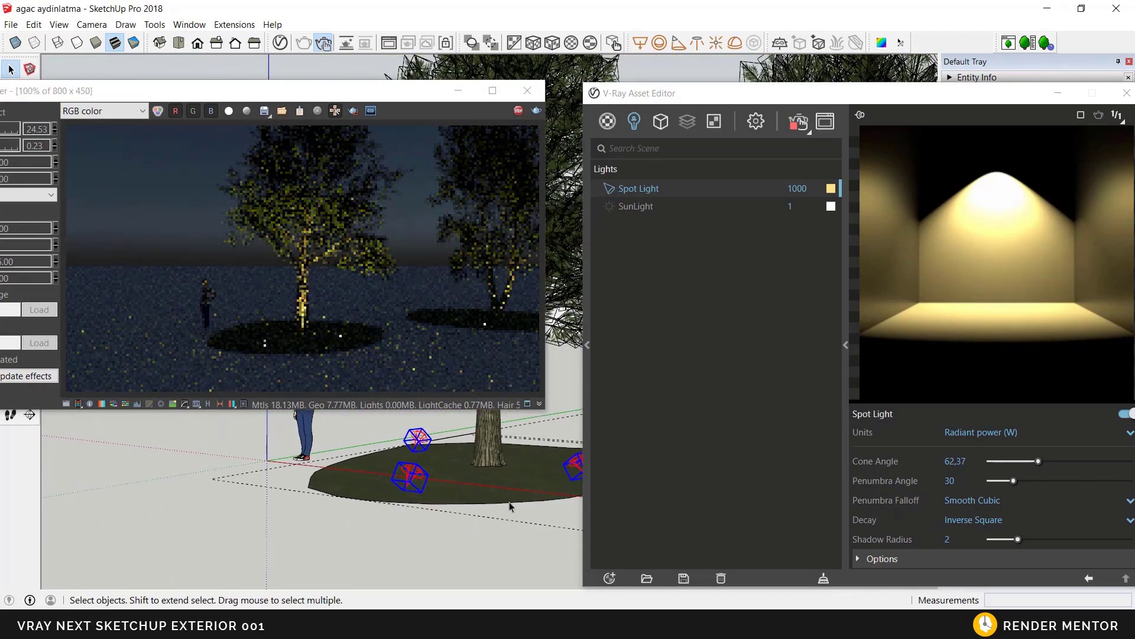
{"action": "mouse_move", "coordinate": [521, 478]}
{"action": "middle_mouse_down"}
{"action": "mouse_move", "coordinate": [518, 460]}
{"action": "mouse_move", "coordinate": [503, 466]}
{"action": "middle_mouse_up"}
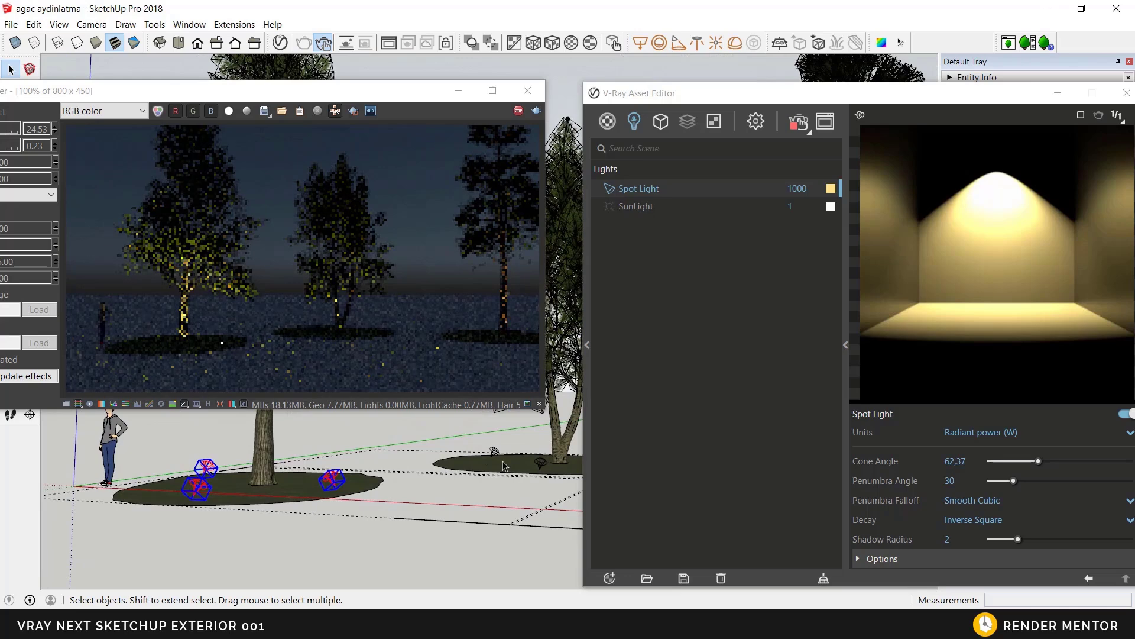
- Raise the second tree's three spot lights about 5,6 cm above the grass
{"action": "mouse_move", "coordinate": [346, 495]}
{"action": "middle_mouse_down"}
{"action": "mouse_move", "coordinate": [451, 471]}
{"action": "mouse_move", "coordinate": [423, 488]}
{"action": "middle_mouse_up"}
{"action": "middle_click_drag", "start_coordinate": [267, 488], "coordinate": [299, 490], "text": "shift"}
{"action": "scroll", "coordinate": [299, 489], "scroll_direction": "up", "scroll_amount": 3}
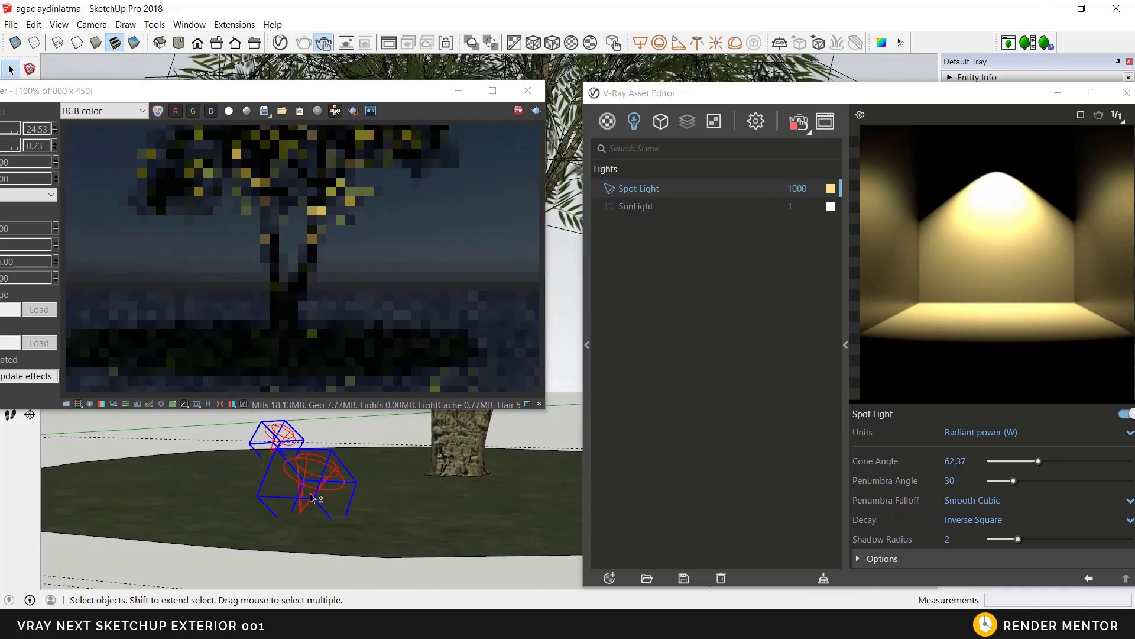
{"action": "left_click_drag", "start_coordinate": [63, 90], "coordinate": [255, 65]}
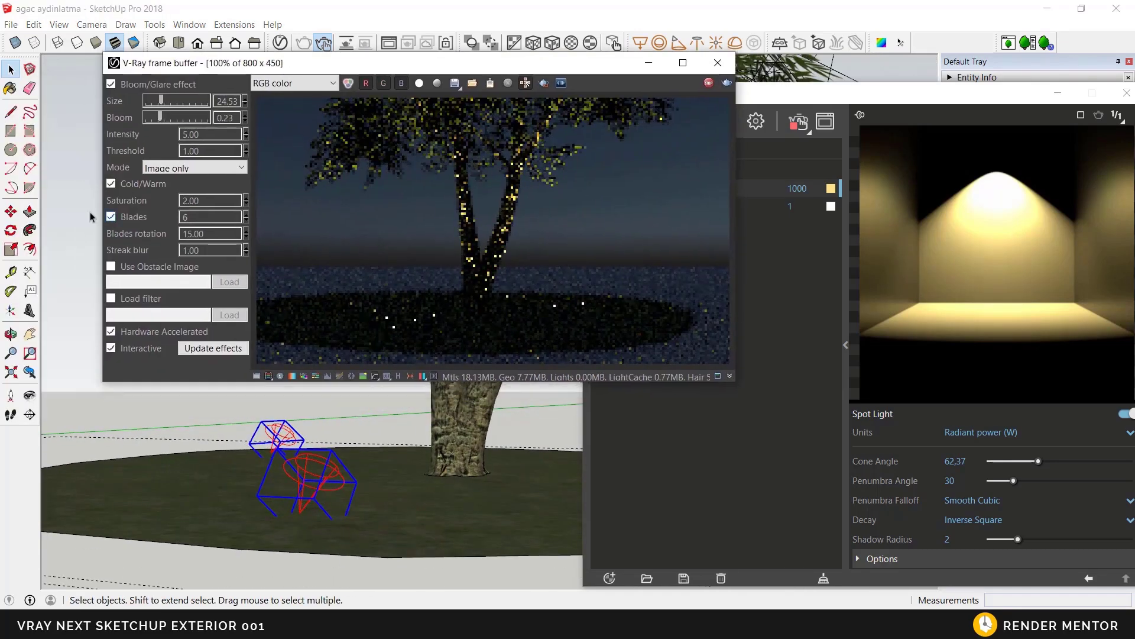
{"action": "left_click", "coordinate": [11, 211]}
{"action": "scroll", "coordinate": [300, 511], "scroll_direction": "up", "scroll_amount": 2}
{"action": "left_click", "coordinate": [300, 511]}
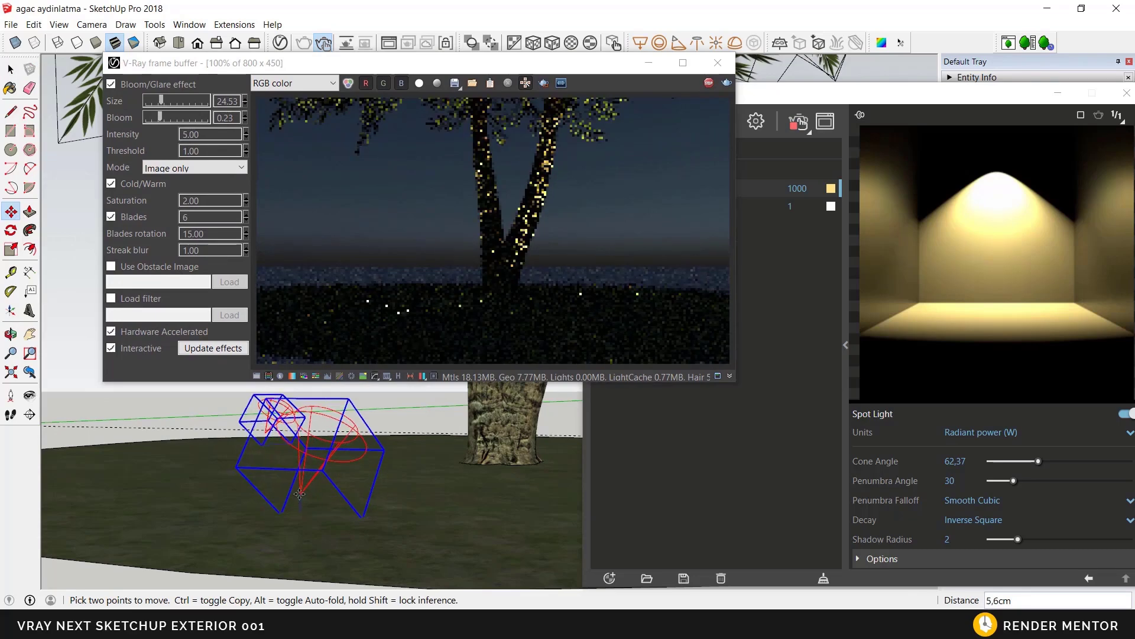
{"action": "left_click", "coordinate": [300, 493]}
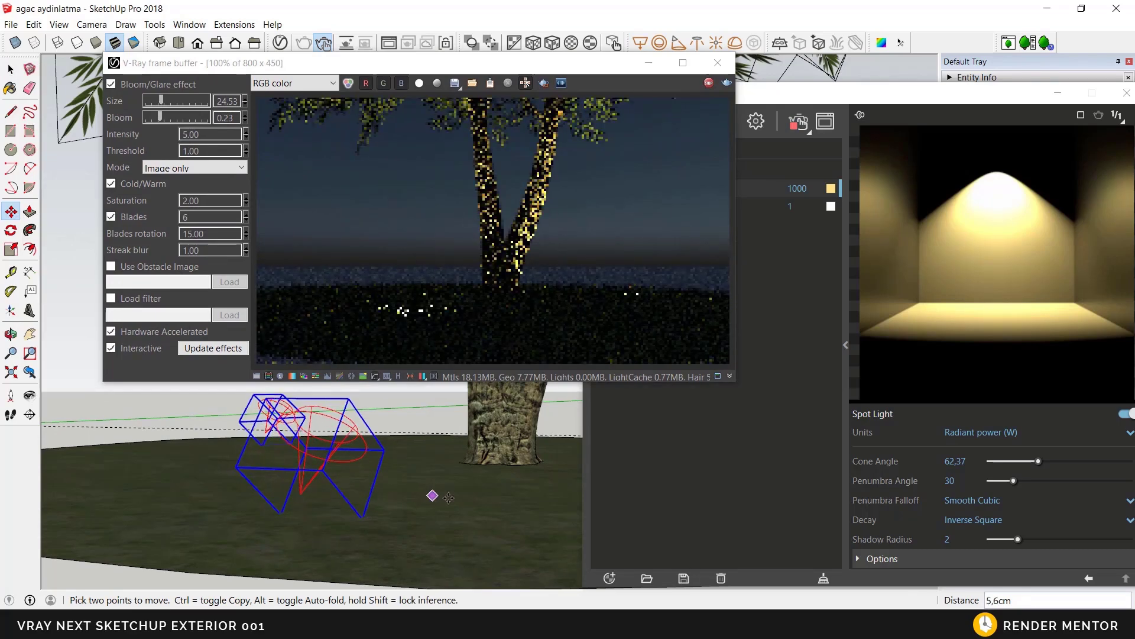
{"action": "key", "text": "space"}
{"action": "scroll", "coordinate": [483, 486], "scroll_direction": "down", "scroll_amount": 2}
{"action": "scroll", "coordinate": [483, 486], "scroll_direction": "down", "scroll_amount": 5}
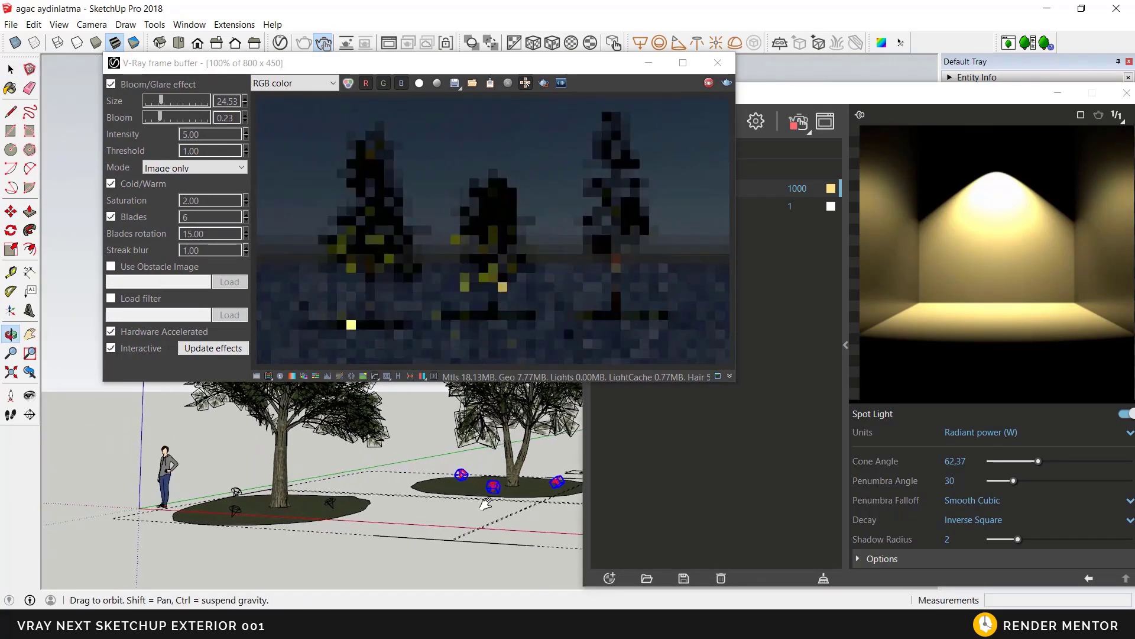
- Close the frame buffer, then set the camera to Two-Point Perspective and frame the trees in the view
{"action": "left_click", "coordinate": [717, 62]}
{"action": "left_click_drag", "start_coordinate": [720, 105], "coordinate": [691, 88]}
{"action": "middle_click_drag", "start_coordinate": [391, 376], "coordinate": [390, 362]}
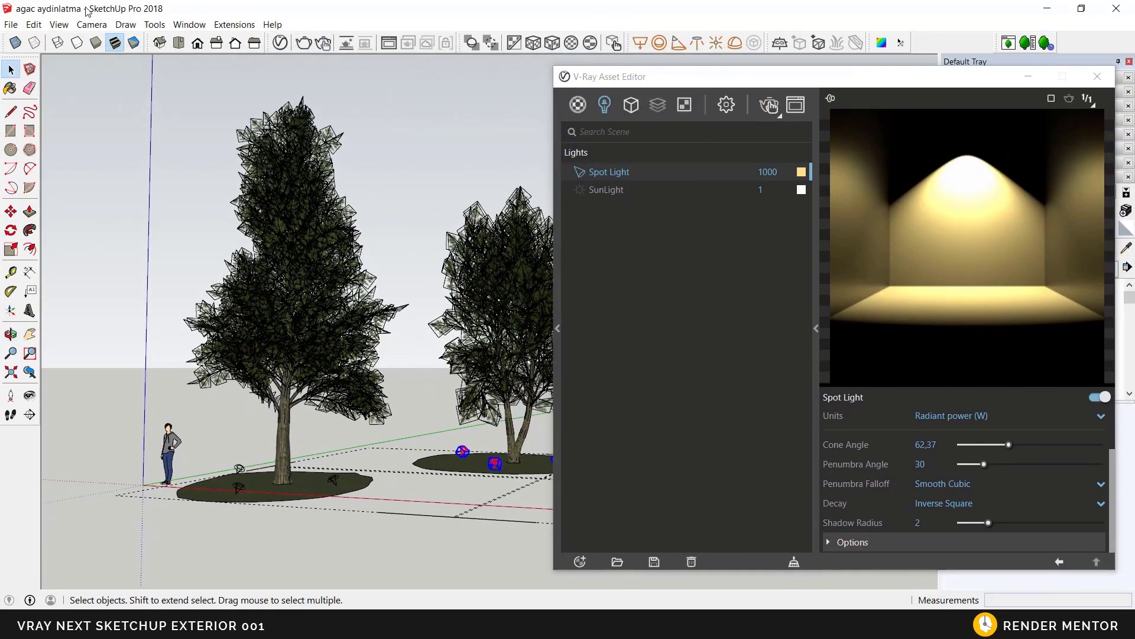
{"action": "left_click", "coordinate": [92, 24]}
{"action": "left_click", "coordinate": [137, 116]}
{"action": "left_click_drag", "start_coordinate": [482, 255], "coordinate": [504, 304]}
- Turn off interactive rendering in the V-Ray render settings and start a production render of the trees
{"action": "left_click_drag", "start_coordinate": [709, 83], "coordinate": [573, 83]}
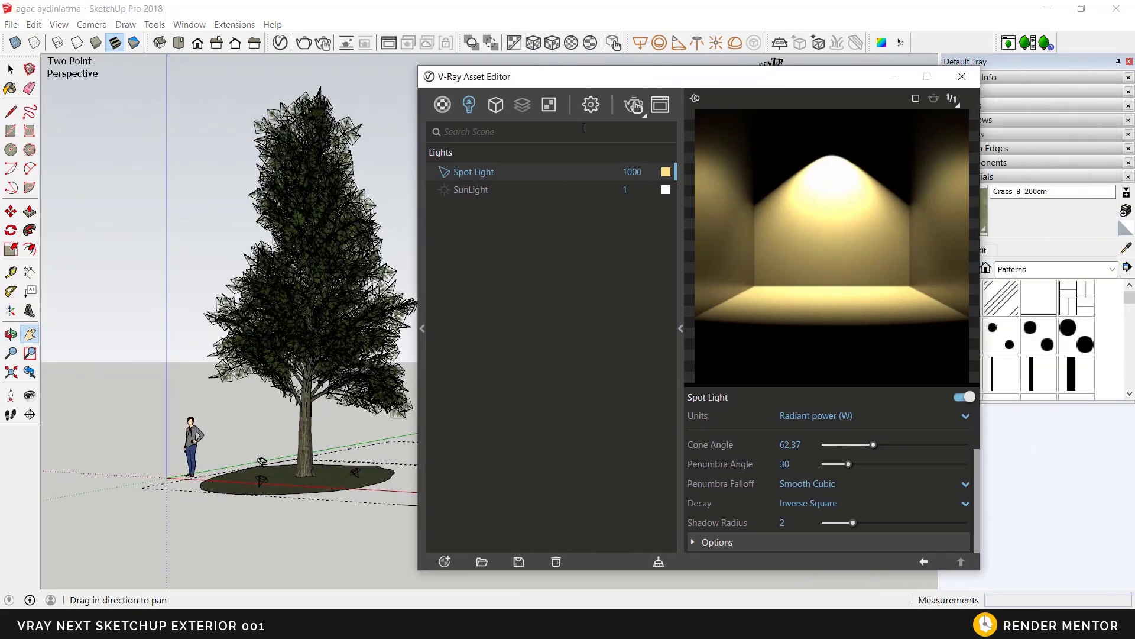
{"action": "left_click", "coordinate": [590, 105]}
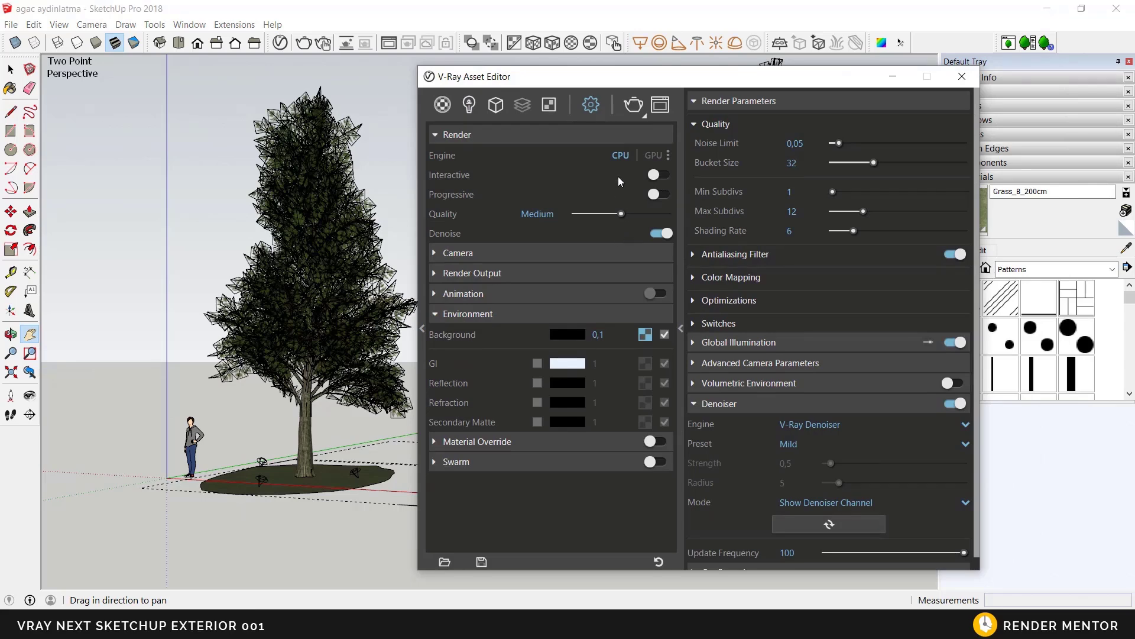
{"action": "left_click", "coordinate": [633, 105]}
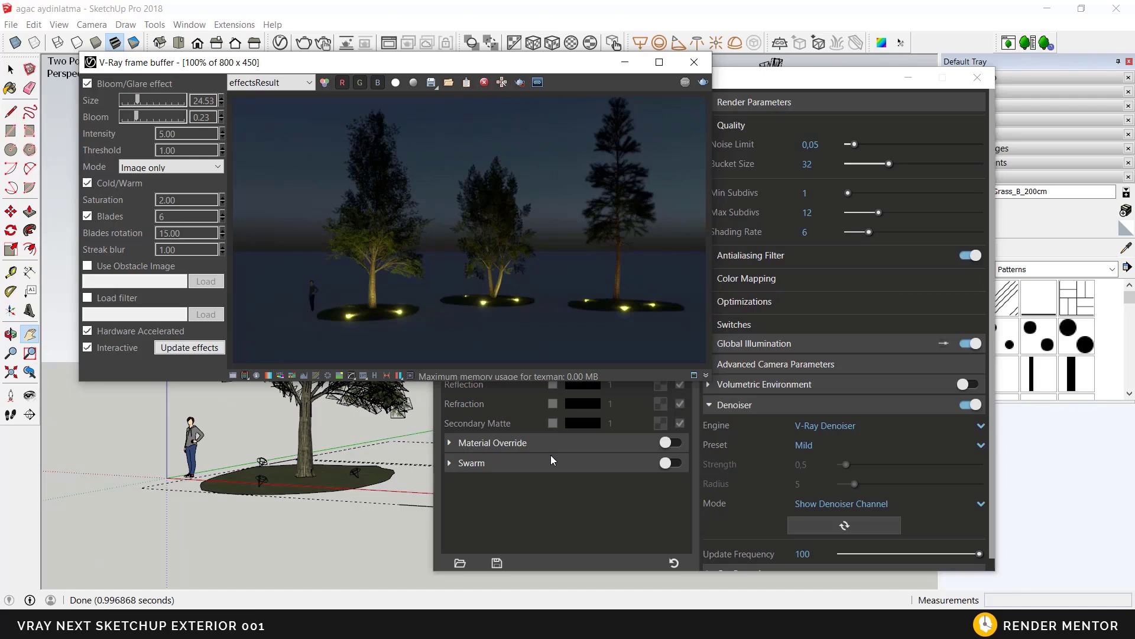
- Switch to the Gece_Render_02 SketchUp model and open its V-Ray frame buffer
{"action": "mouse_move", "coordinate": [603, 624]}
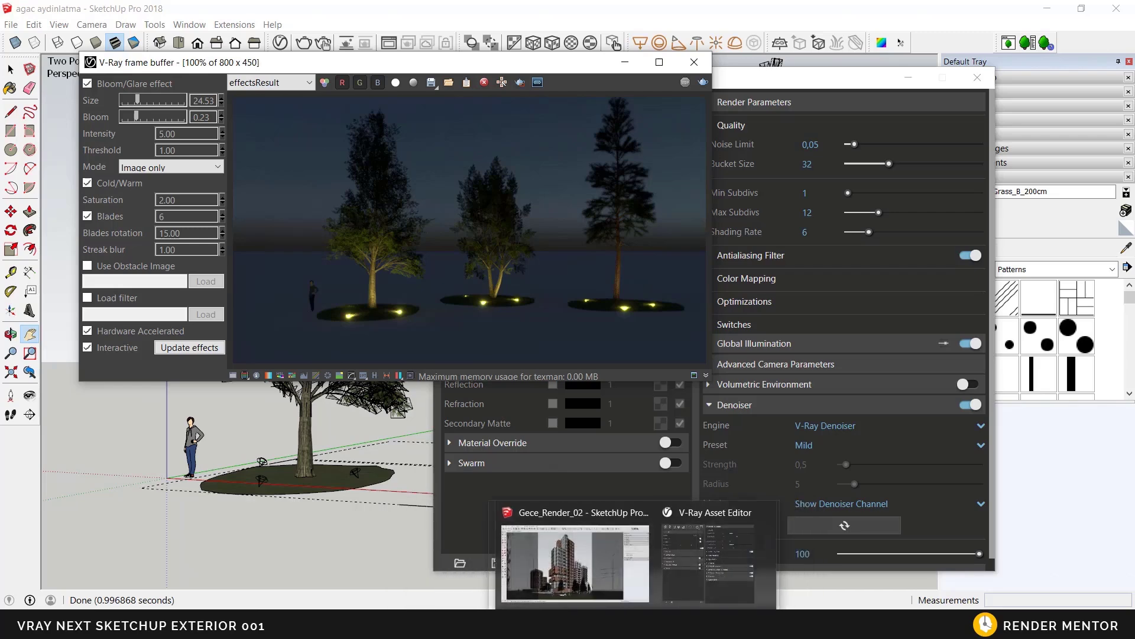
{"action": "left_click", "coordinate": [615, 588]}
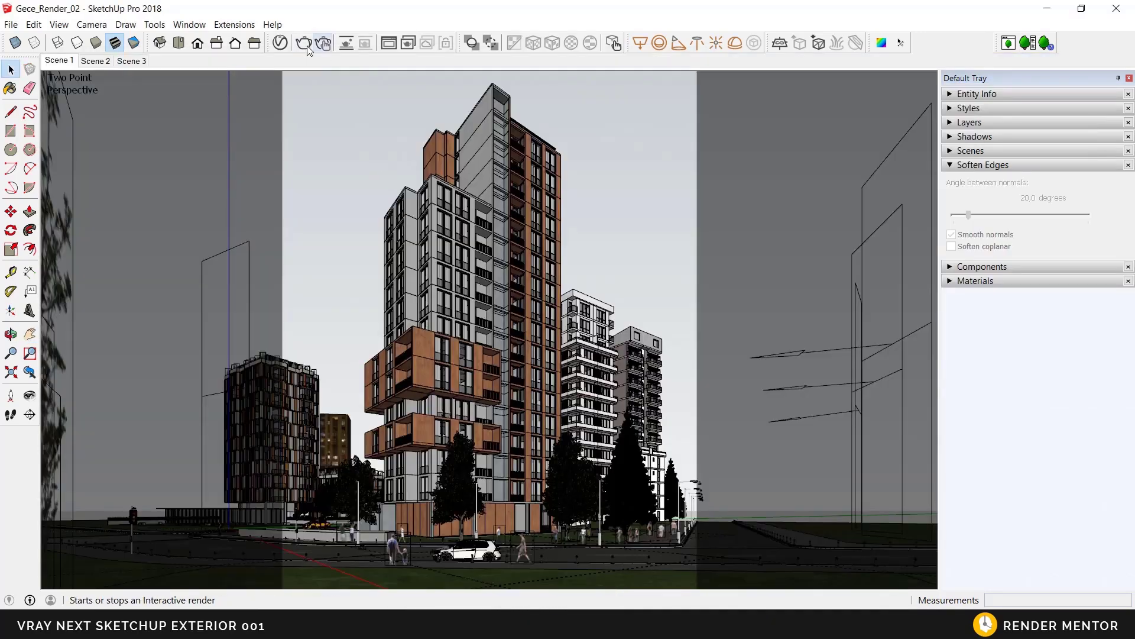
{"action": "left_click", "coordinate": [279, 43]}
{"action": "left_click", "coordinate": [434, 103]}
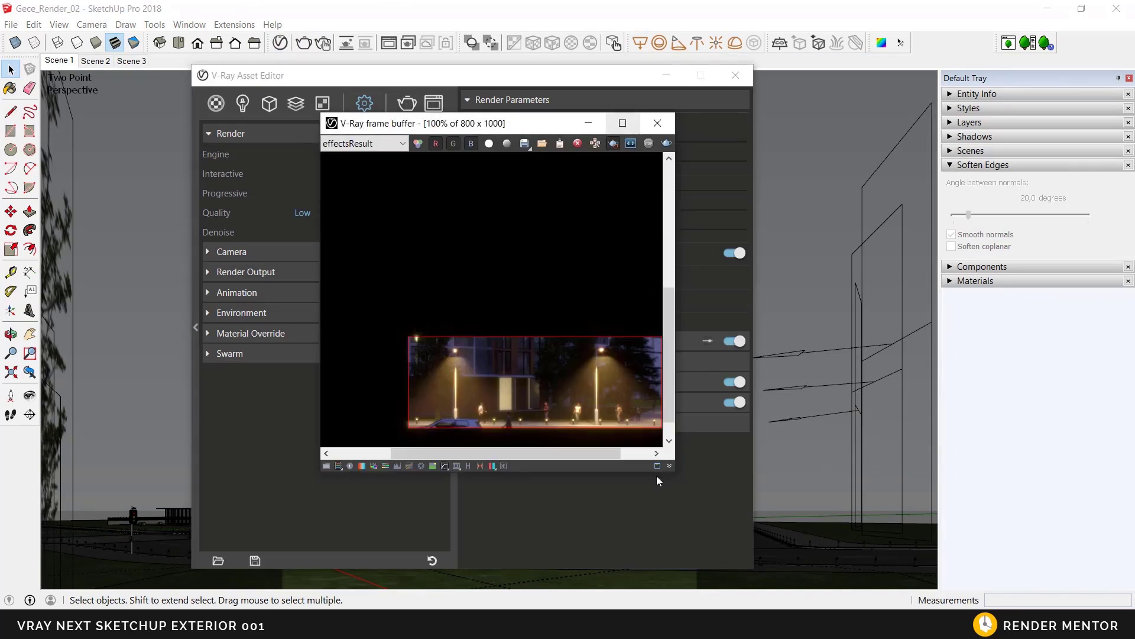
- Enlarge the frame buffer with its render history and compare the tree lighting at street level in renders 1 and 2
{"action": "left_click_drag", "start_coordinate": [674, 475], "coordinate": [913, 571]}
{"action": "left_click", "coordinate": [477, 567]}
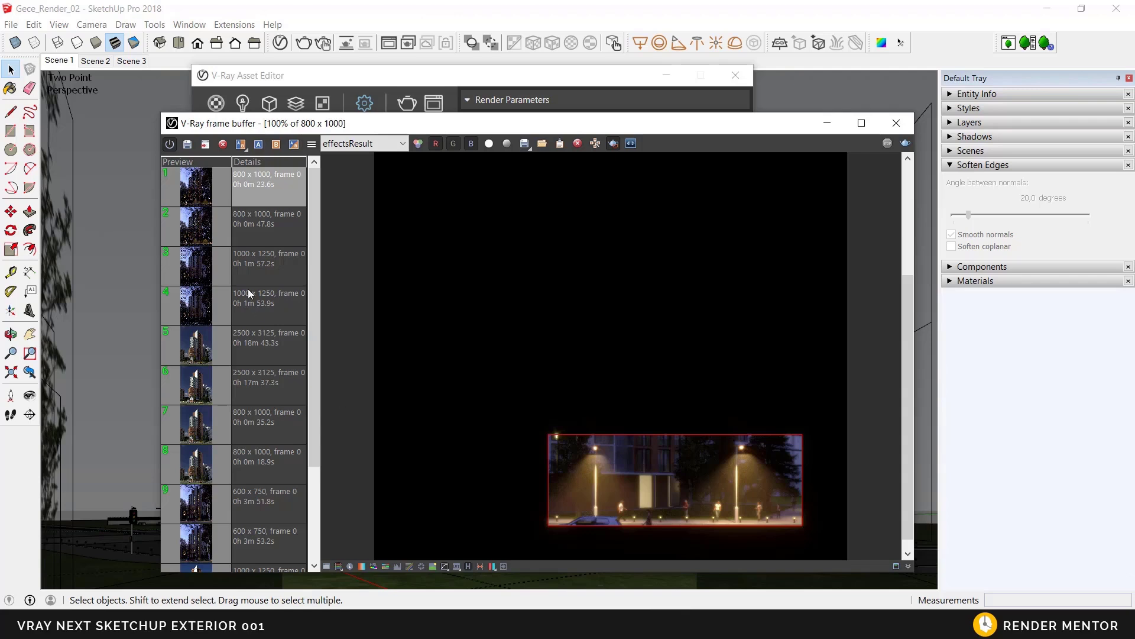
{"action": "left_click", "coordinate": [199, 198]}
{"action": "left_click", "coordinate": [197, 227]}
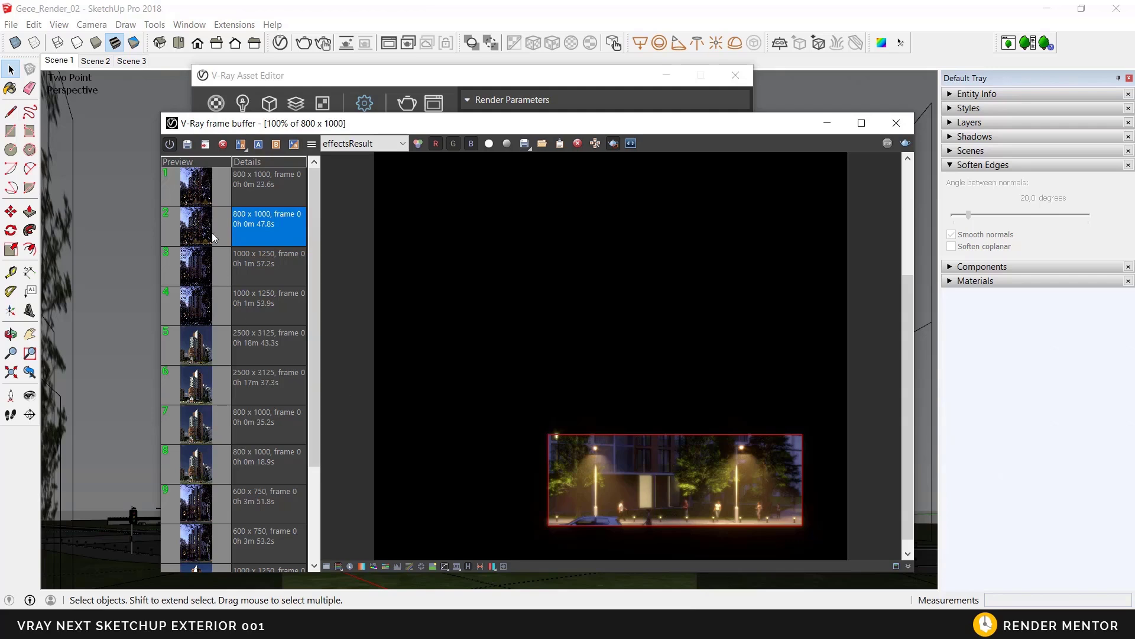
{"action": "left_click", "coordinate": [205, 192]}
{"action": "left_click", "coordinate": [200, 229]}
{"action": "left_click", "coordinate": [193, 185]}
{"action": "left_click", "coordinate": [196, 210]}
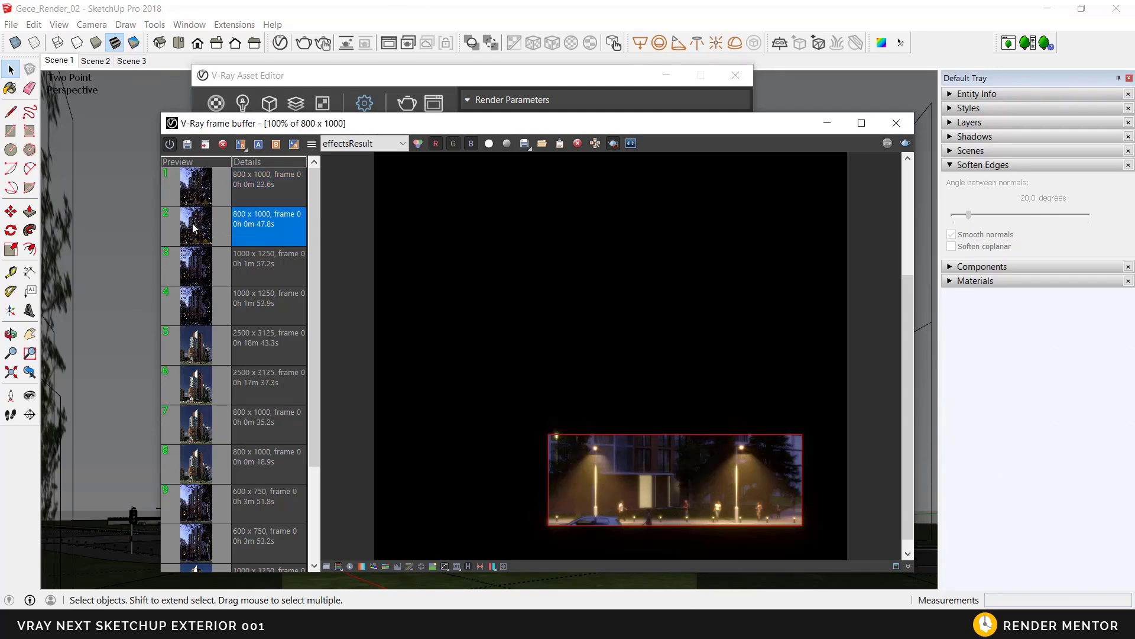
{"action": "left_click", "coordinate": [201, 198]}
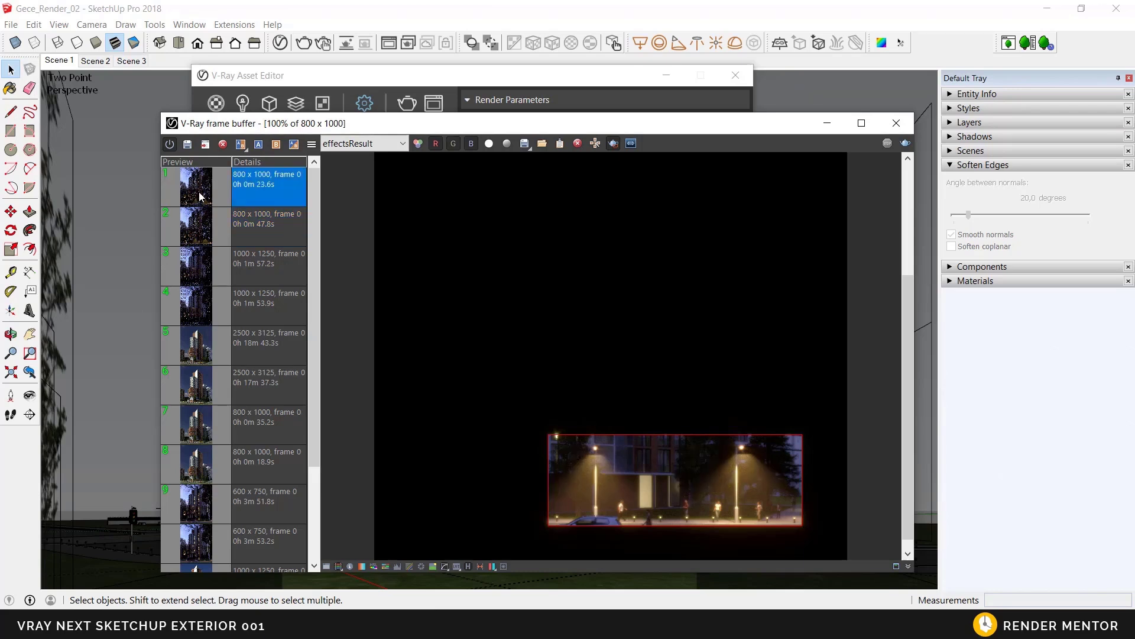
{"action": "left_click", "coordinate": [201, 221]}
{"action": "left_click", "coordinate": [198, 193]}
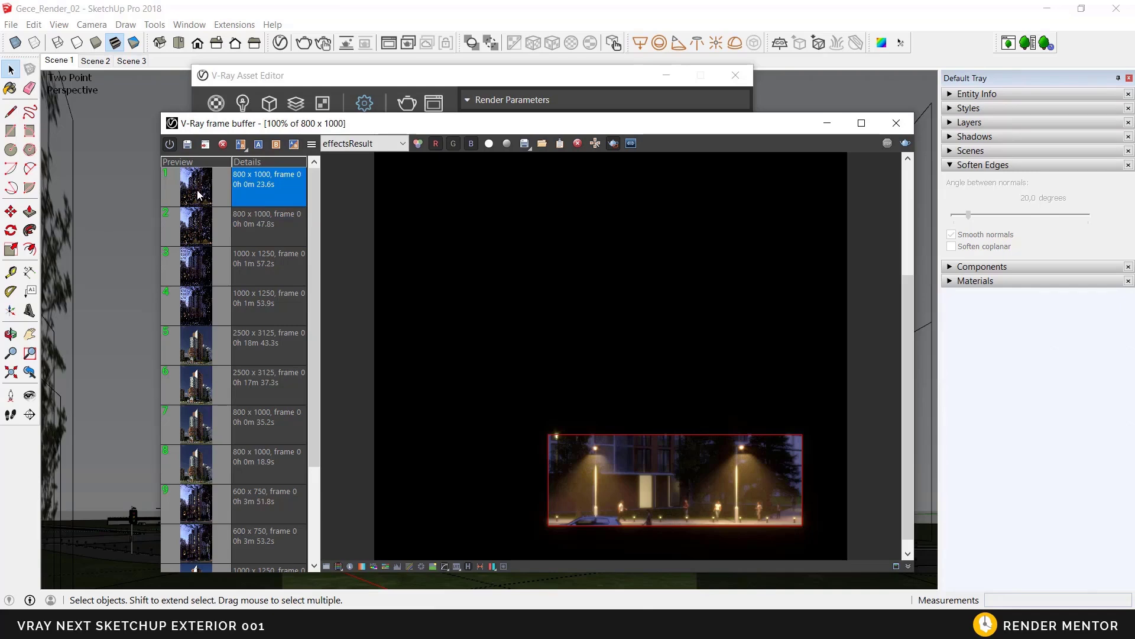
{"action": "left_click", "coordinate": [197, 230]}
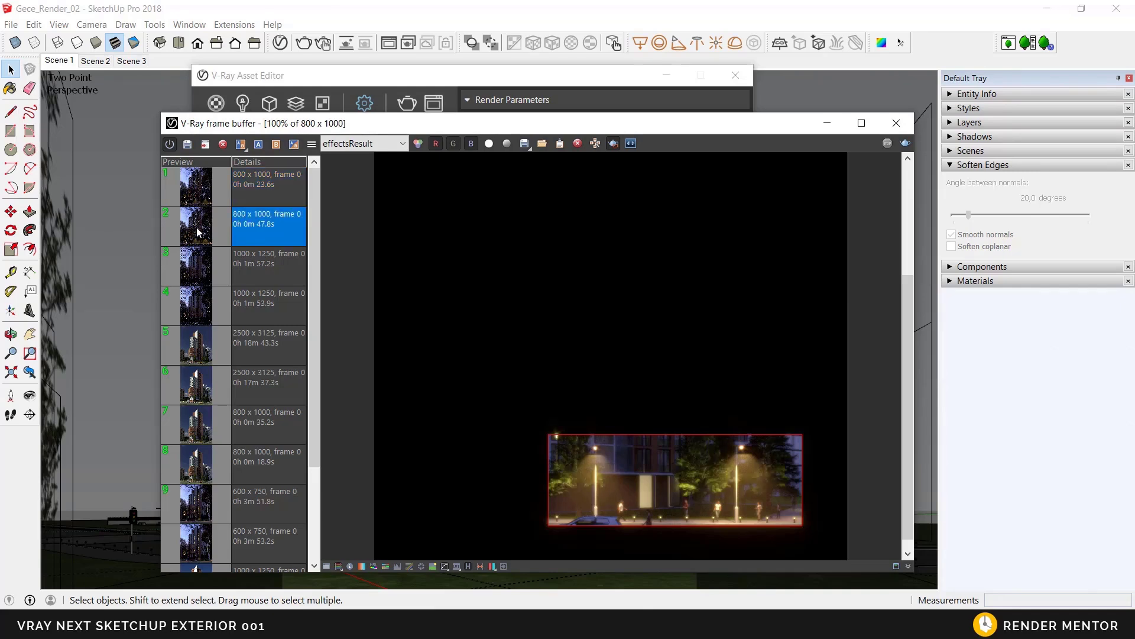